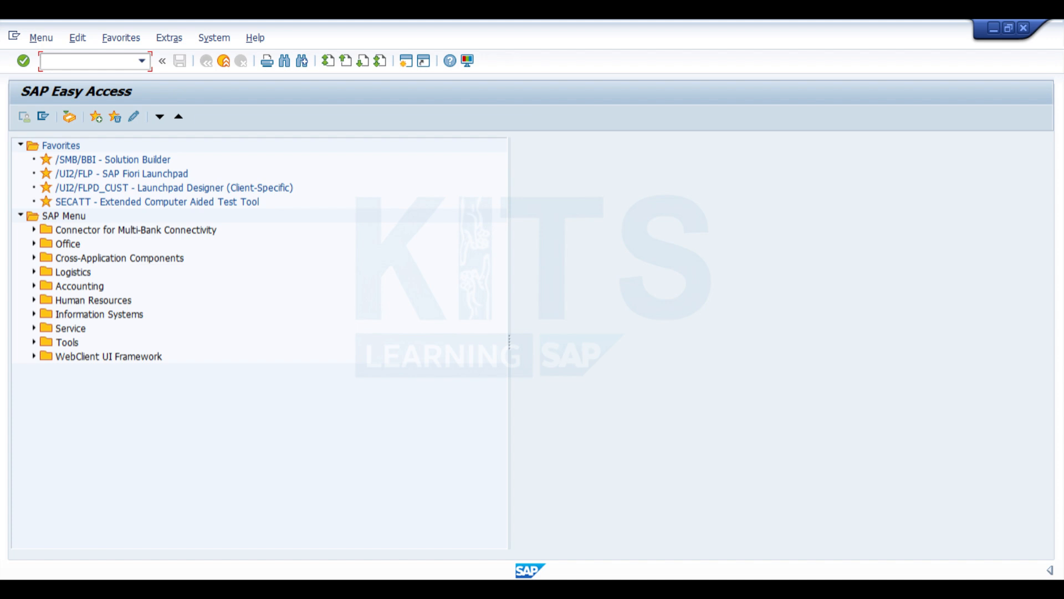
- Open transaction segw and create the local project ZPO_ODATA with the description "Purchase order details"
text(segw)
key(Return)
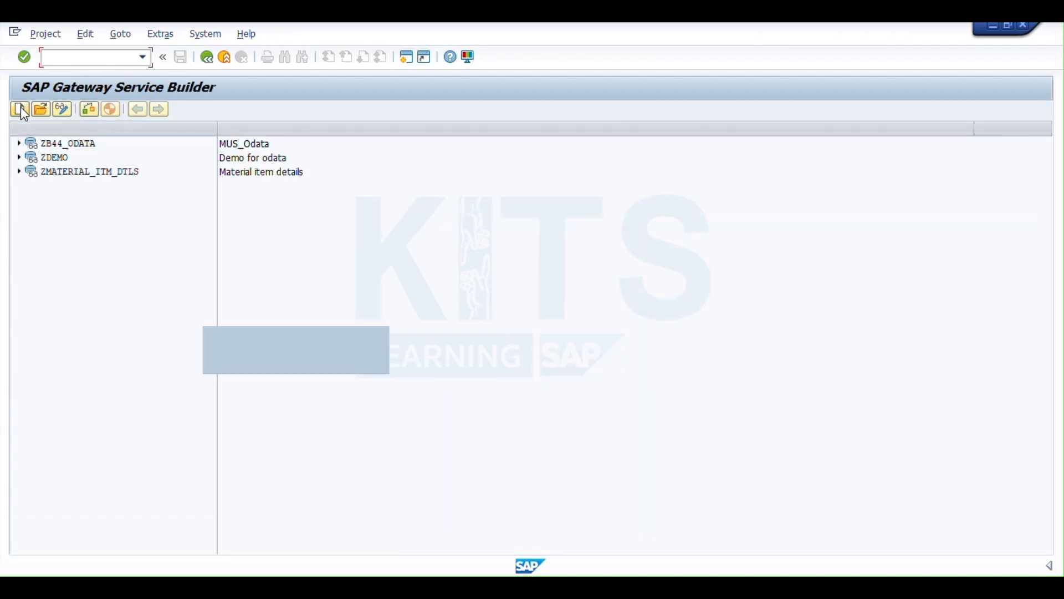
click(20, 109)
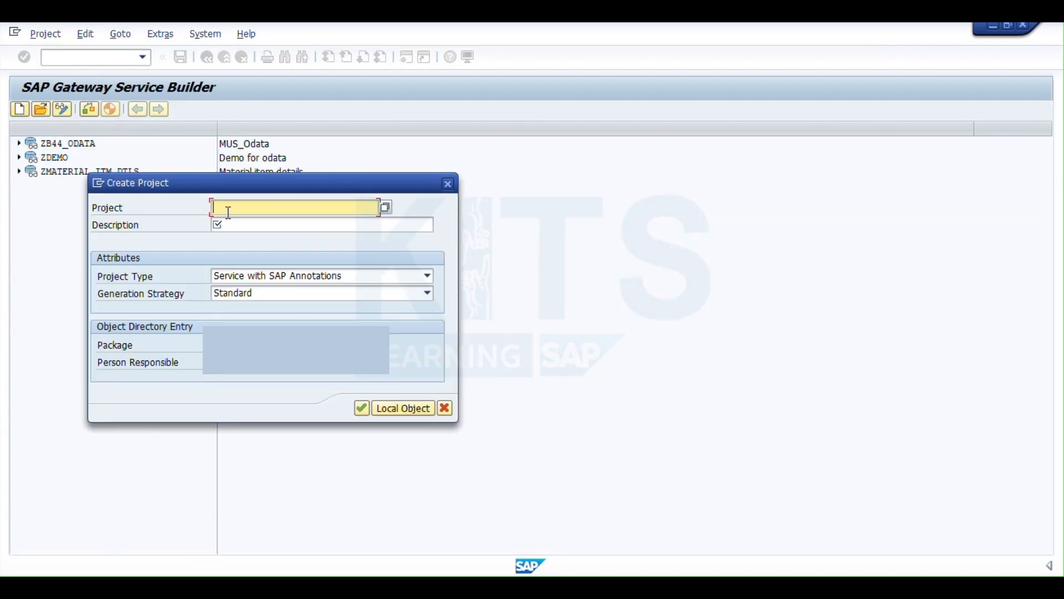
text(ZPO_)
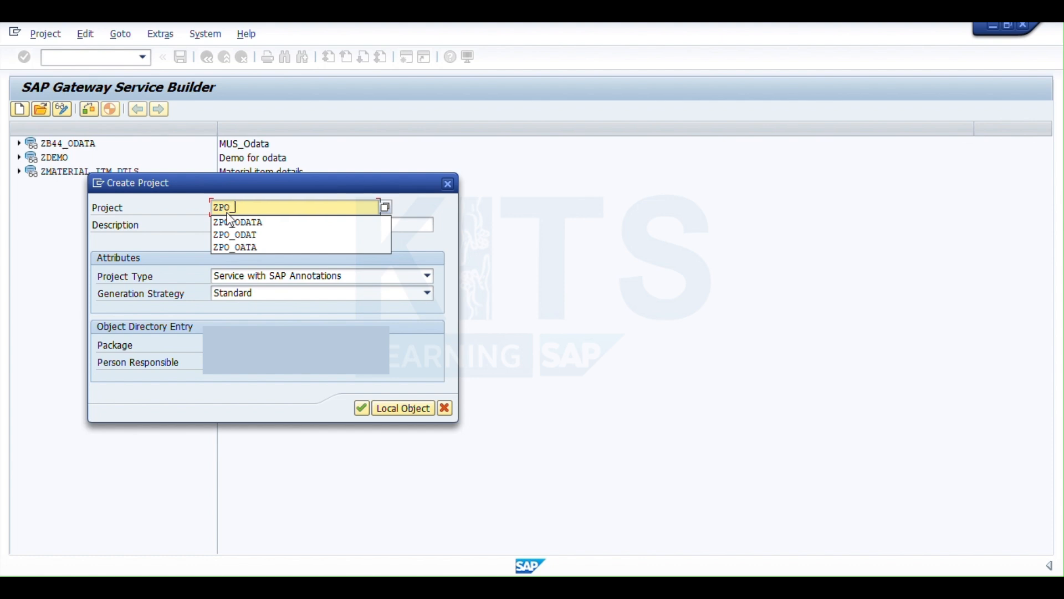
text(ODATA)
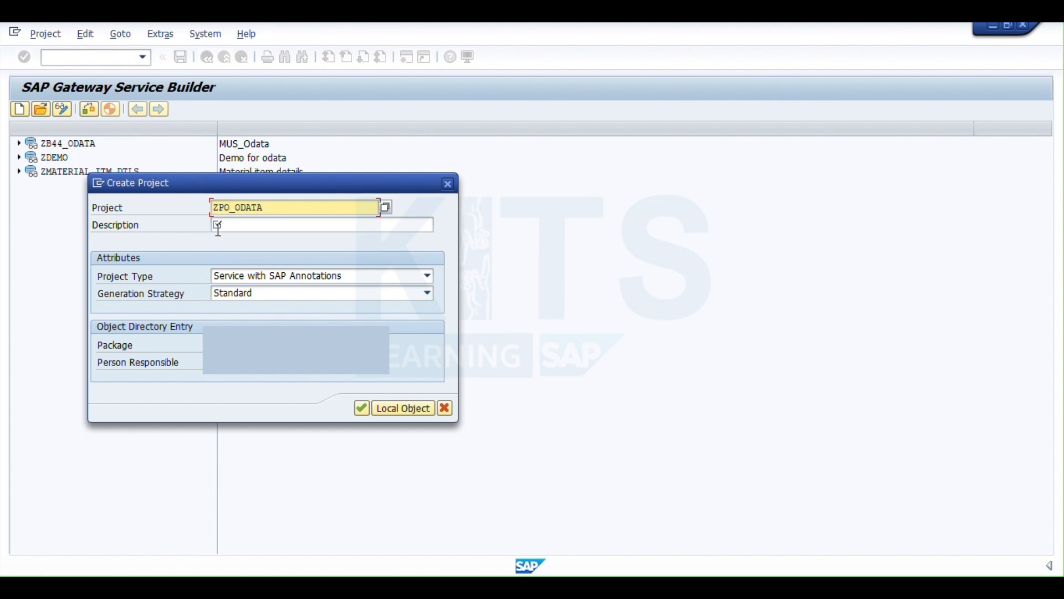
click(219, 229)
text(Pur)
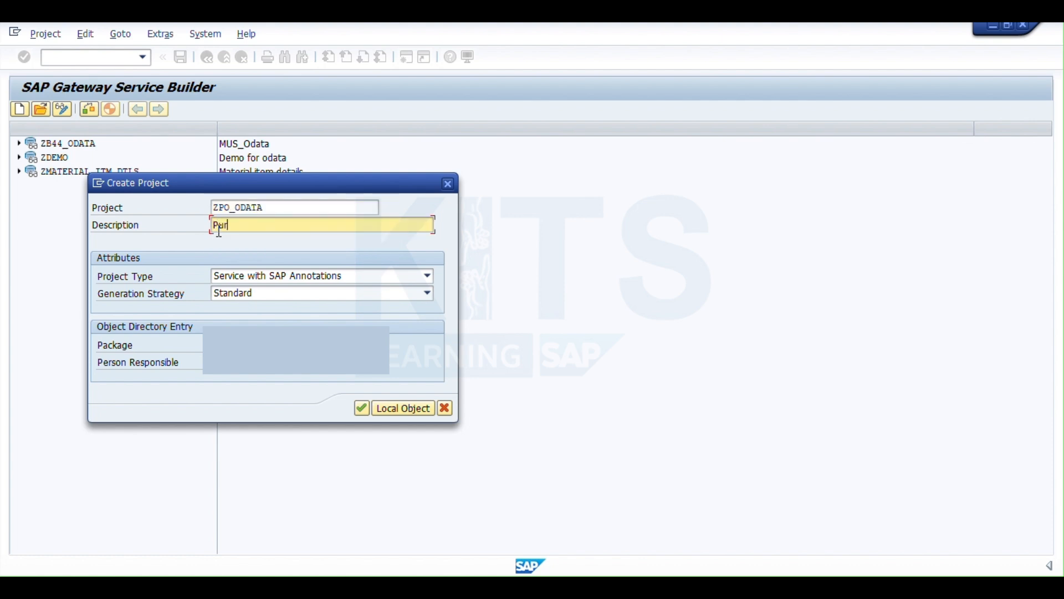
text(chase order details)
click(403, 408)
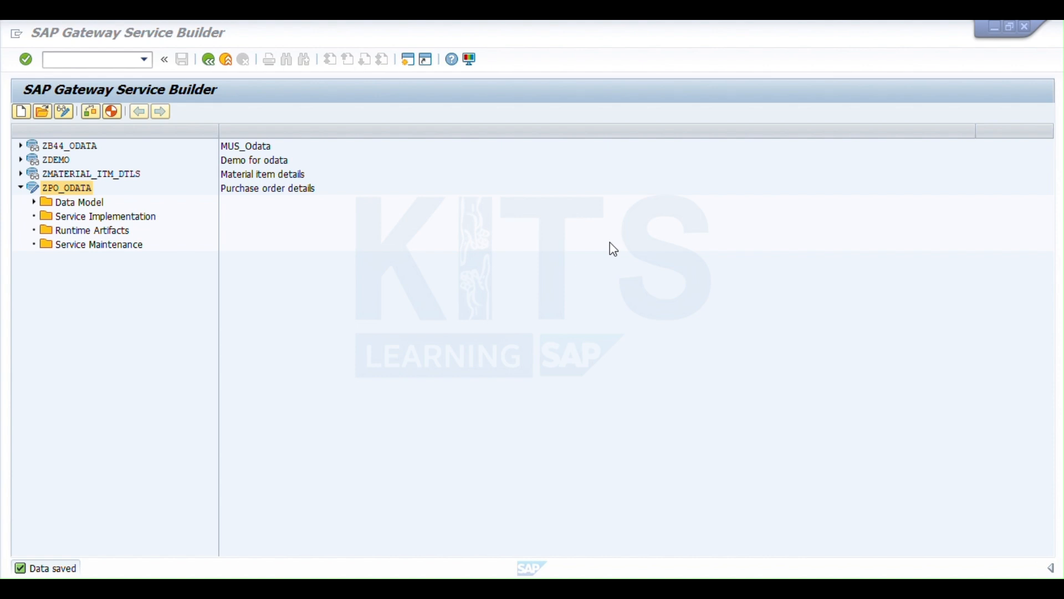
- Create an entity type named POHeader in the data model of ZPO_ODATA, without a related entity set
click(81, 201)
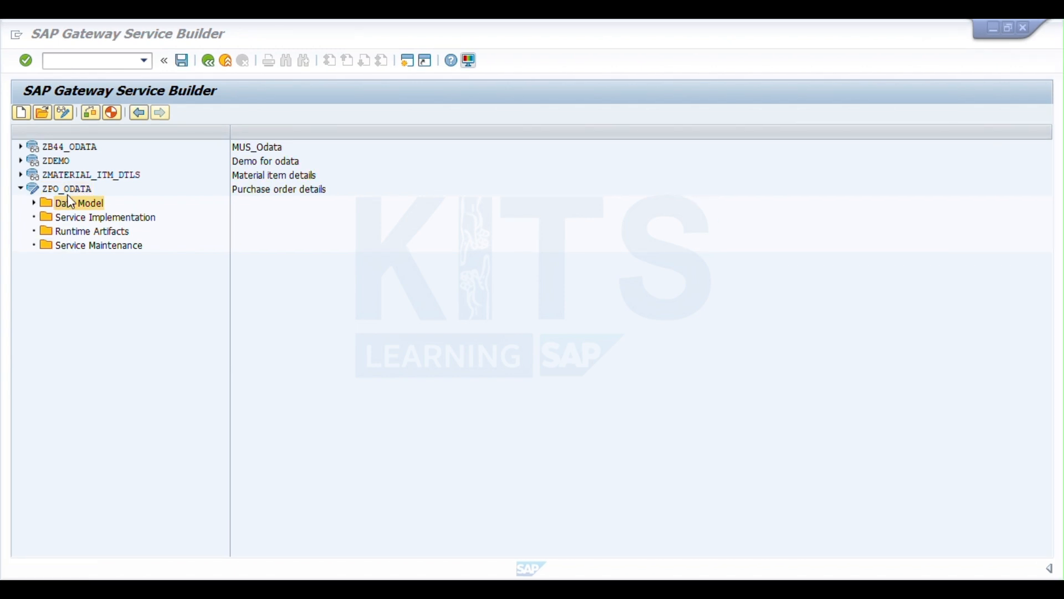
click(34, 203)
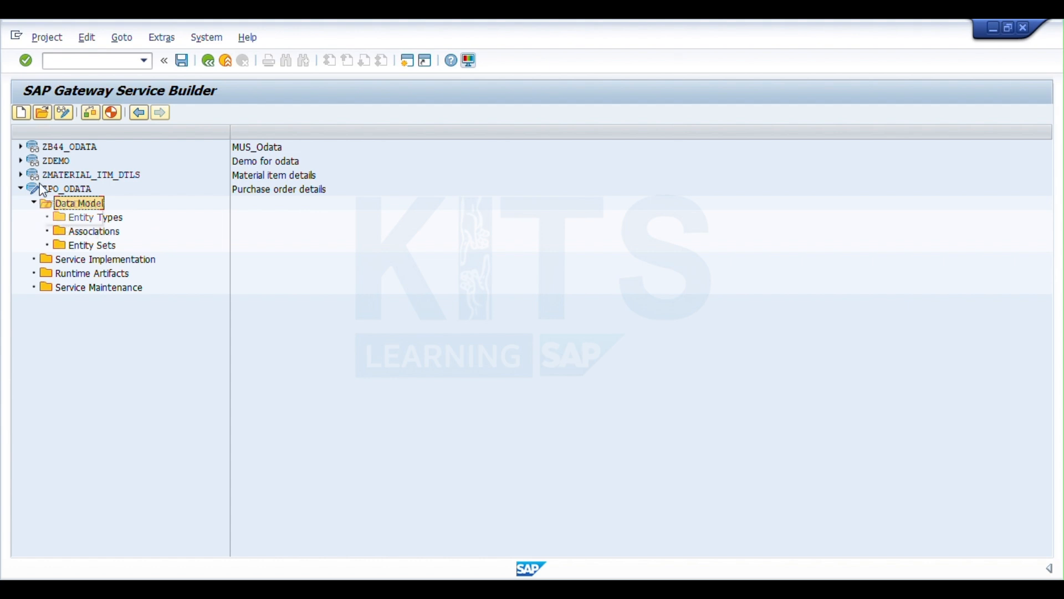
double_click(49, 209)
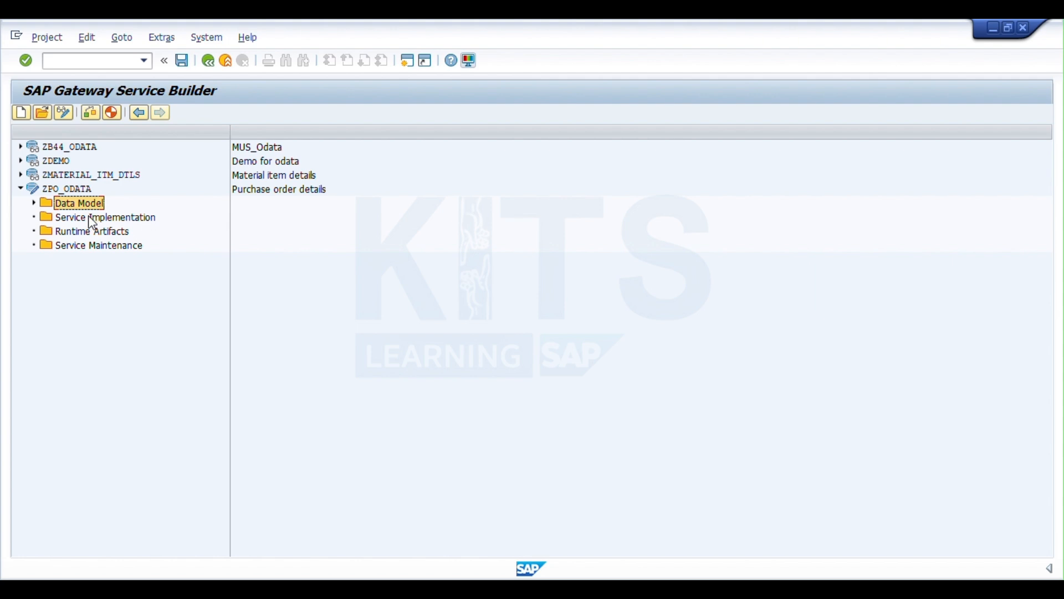
click(34, 204)
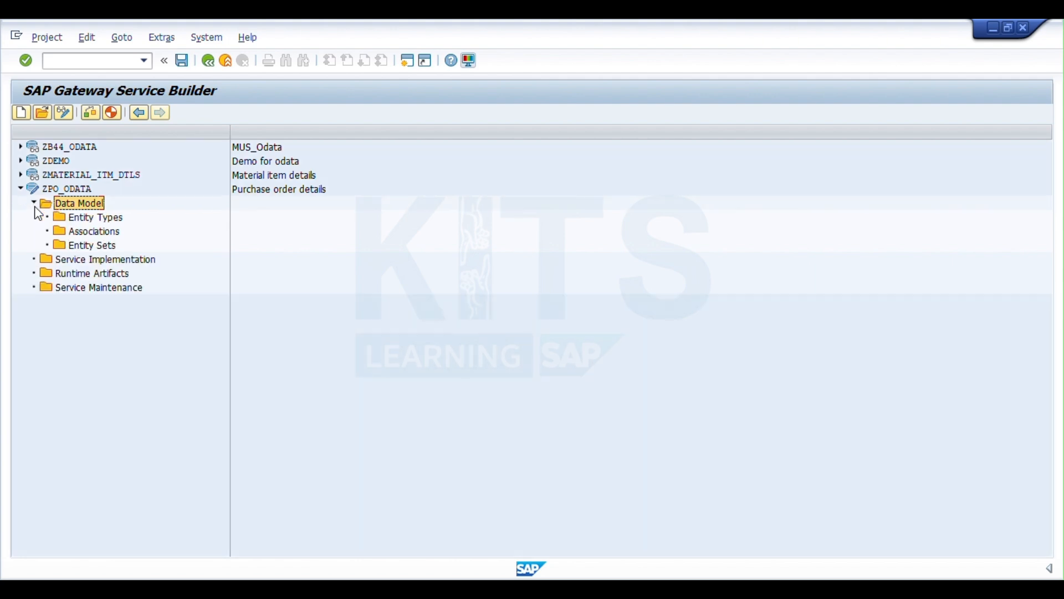
right_click(79, 219)
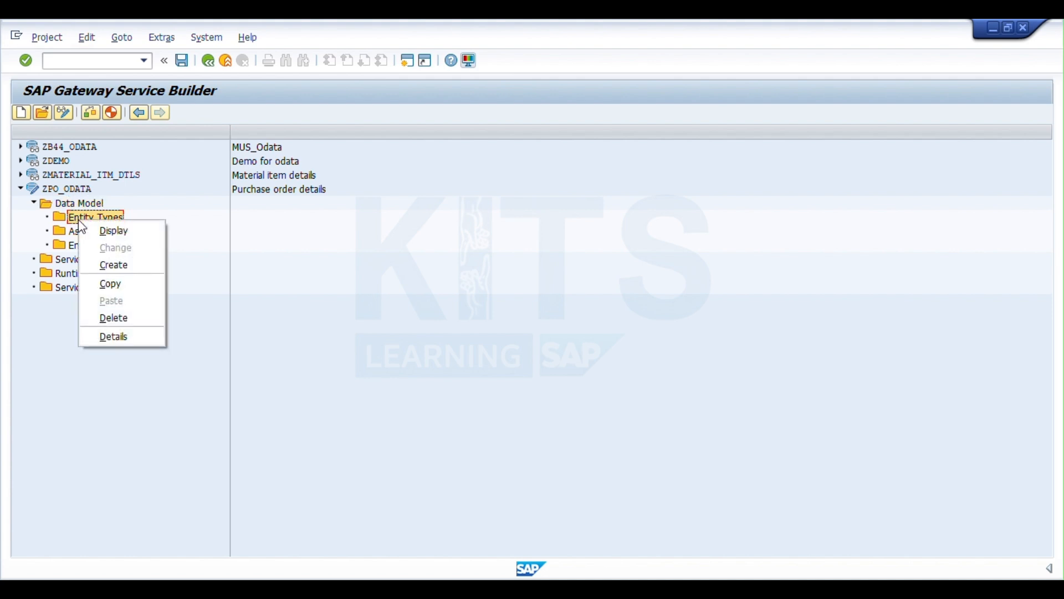
click(142, 264)
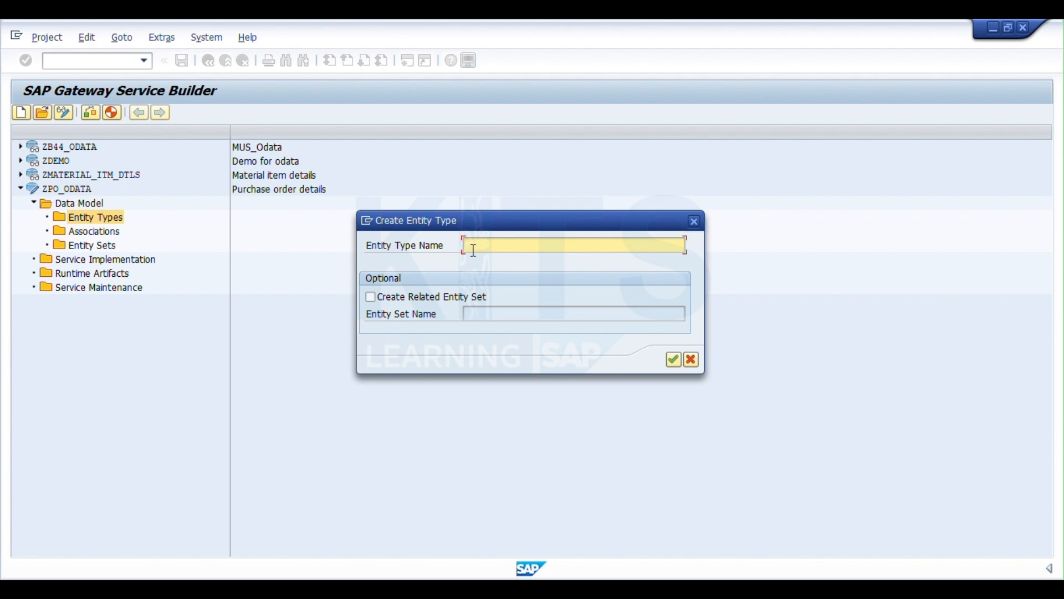
text(PO)
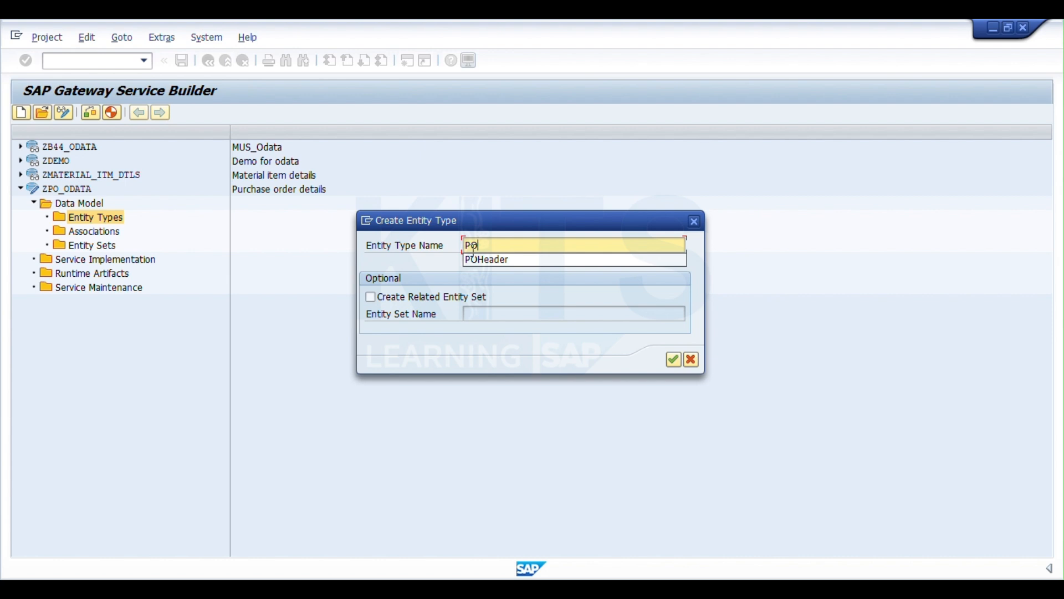
text(Header)
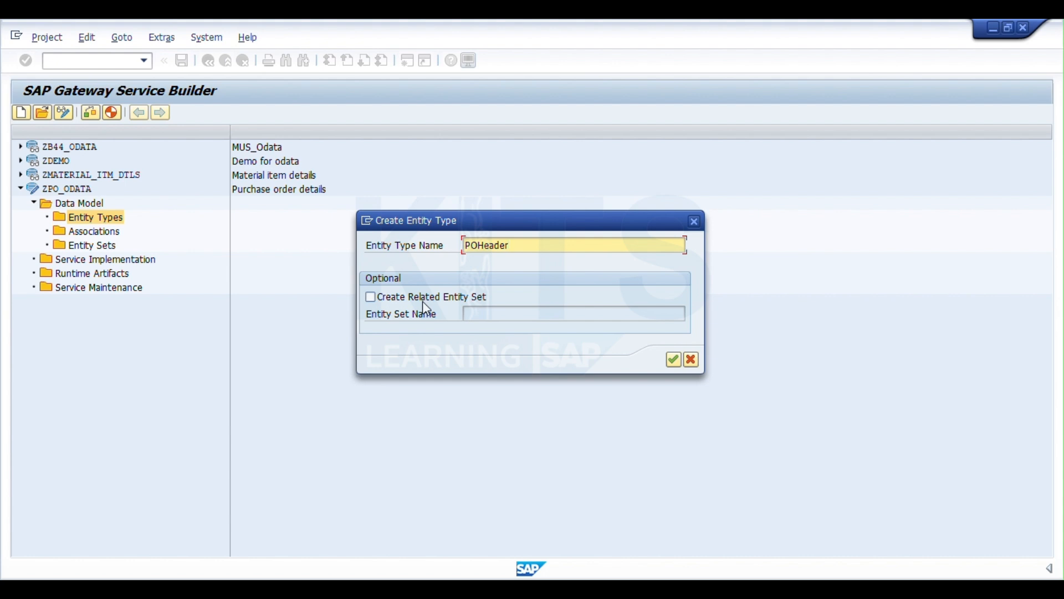
click(673, 361)
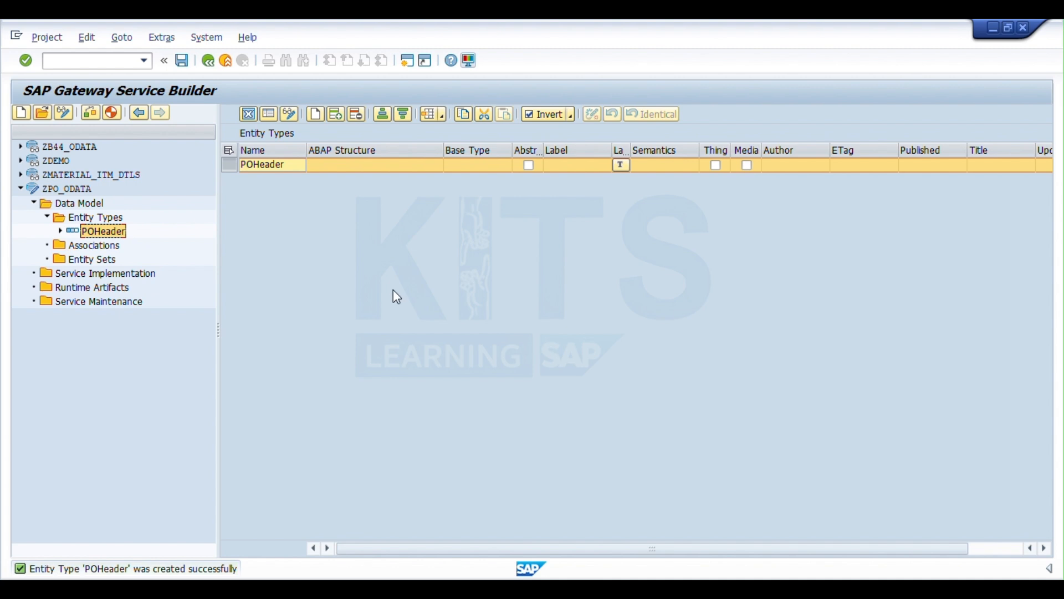
- Add a property named EBELN to the POHeader entity type and mark it as key
click(60, 231)
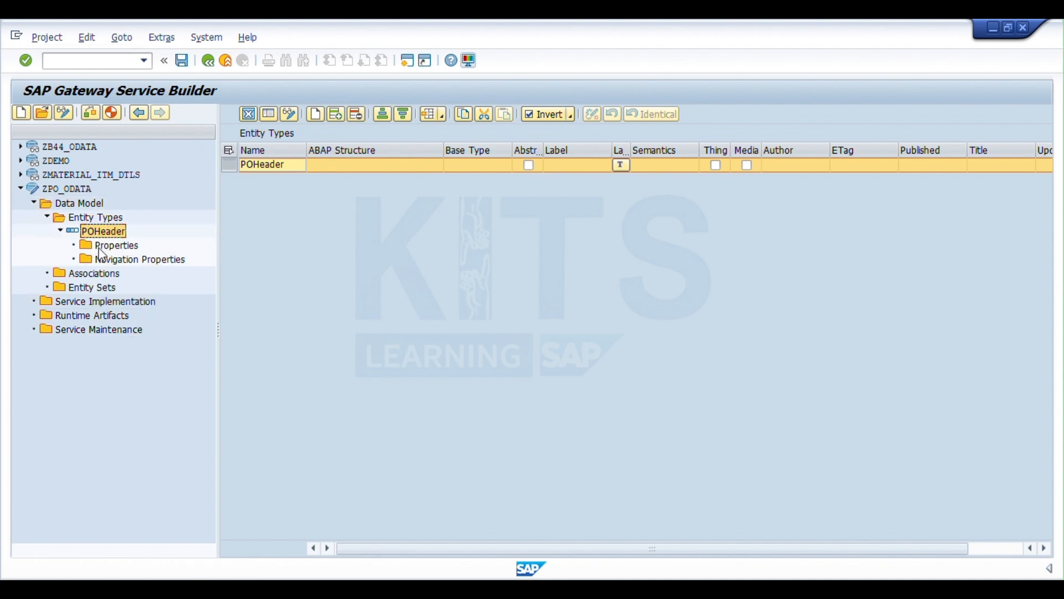
double_click(110, 246)
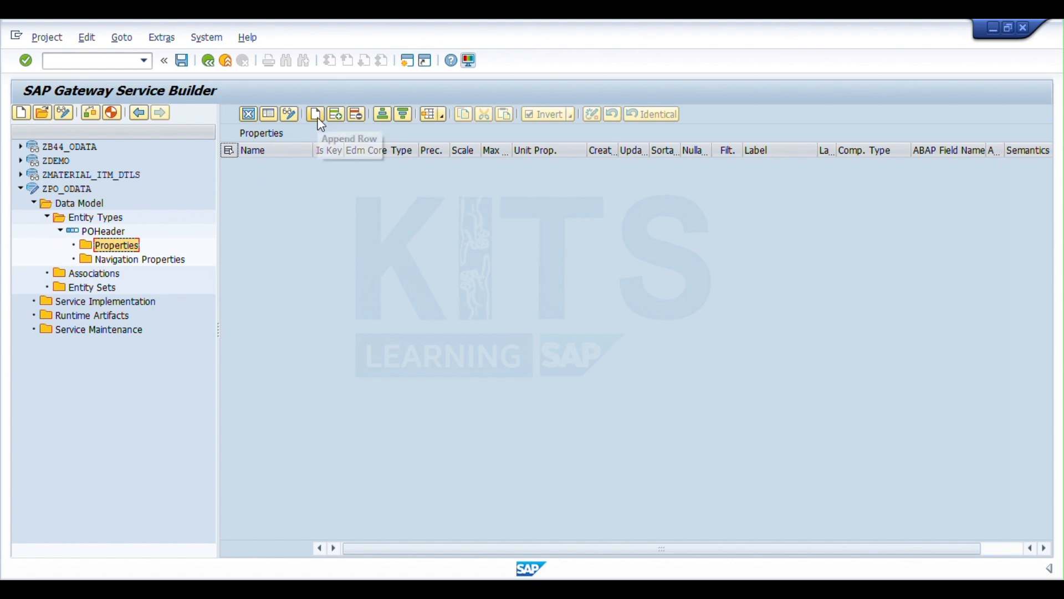
click(317, 118)
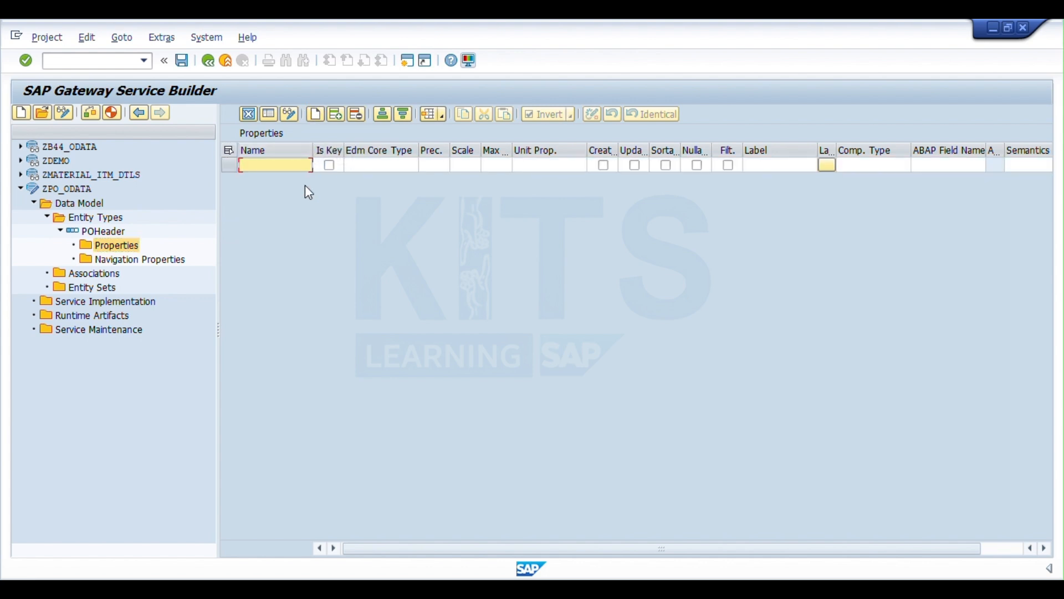
text(EBELN)
click(330, 165)
- Add the non-key properties BUKRS, LIFNR and BEDAT to the POHeader entity type
click(319, 114)
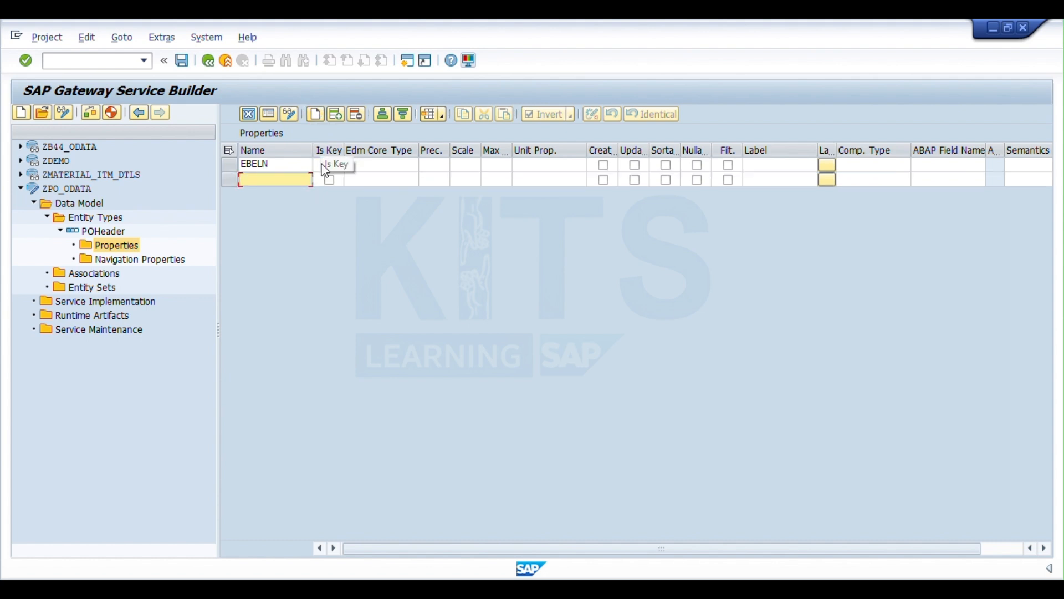
text(BUKRS)
click(316, 114)
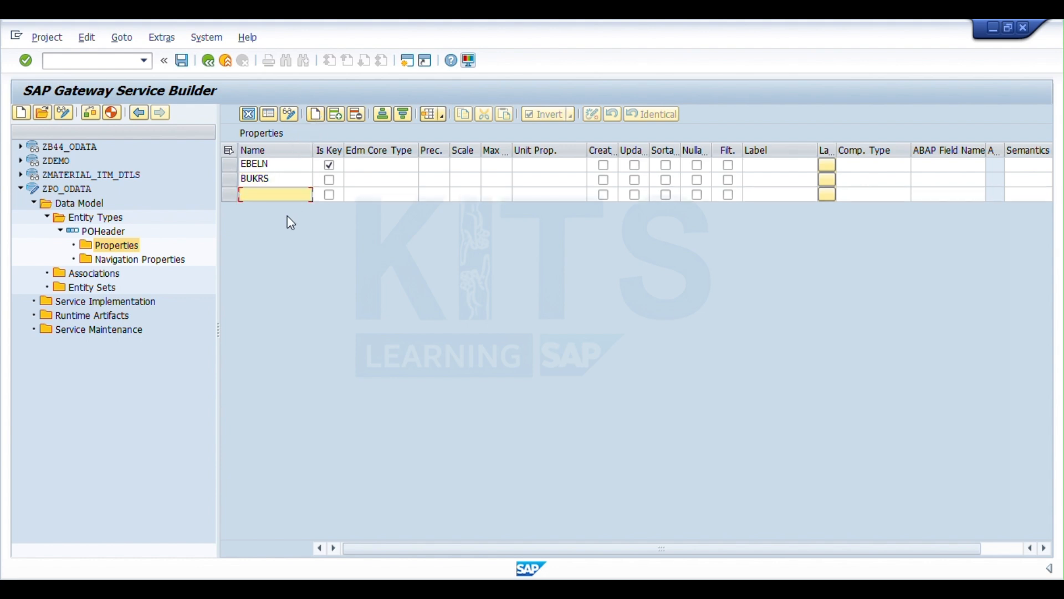
text(LIFNR)
click(316, 113)
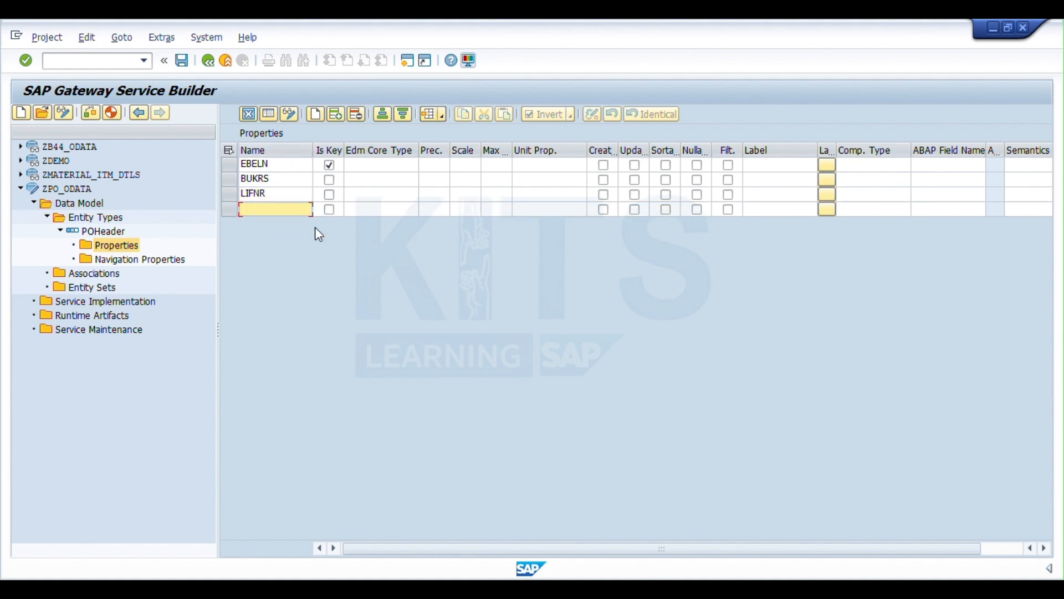
text(BEDAT)
- Set the Edm core type of the EBELN and BUKRS properties to Edm.String
click(412, 166)
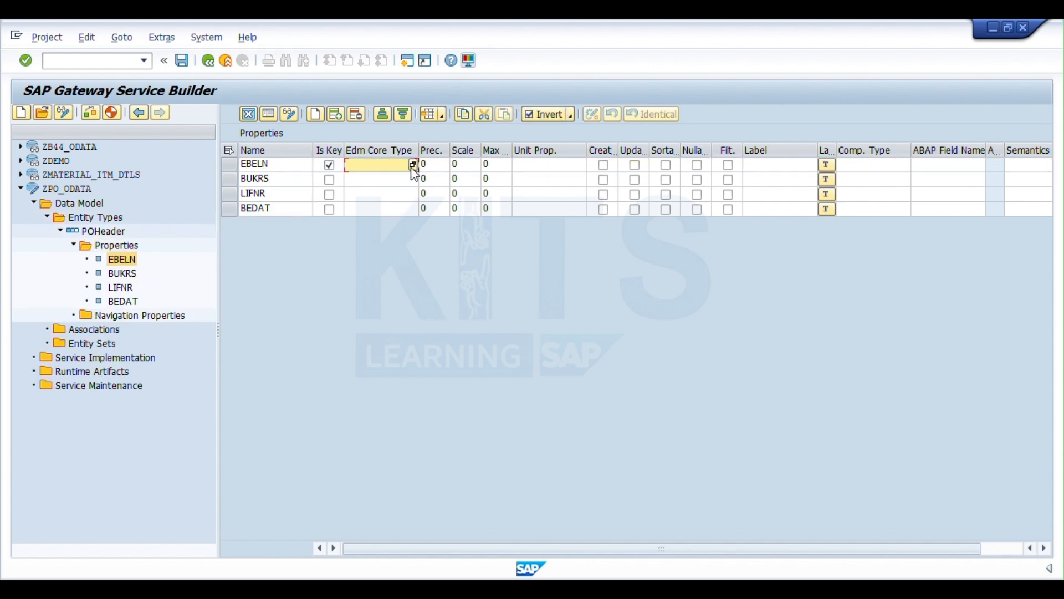
click(413, 165)
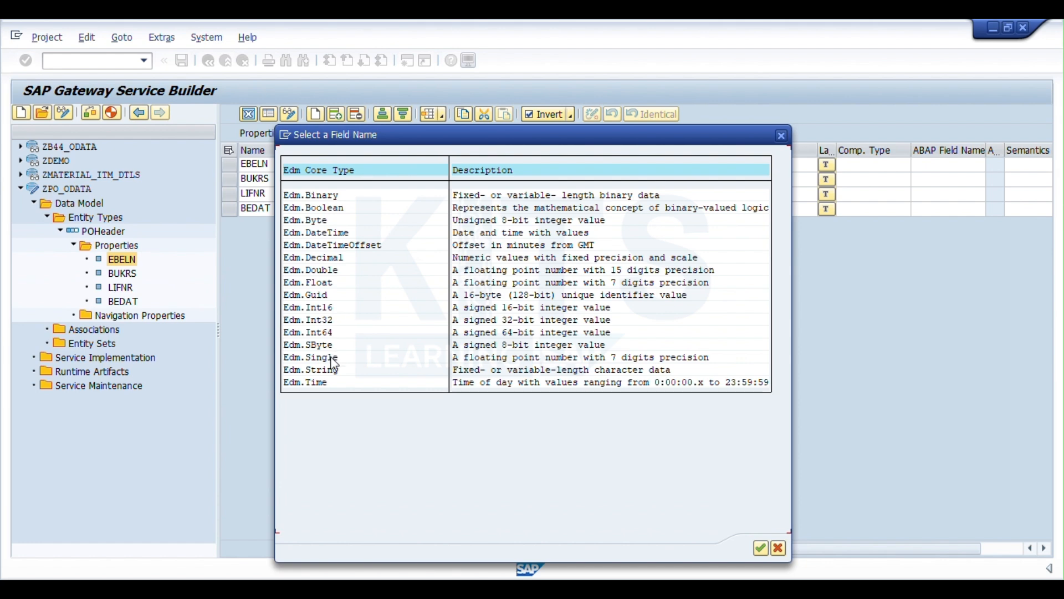
double_click(320, 370)
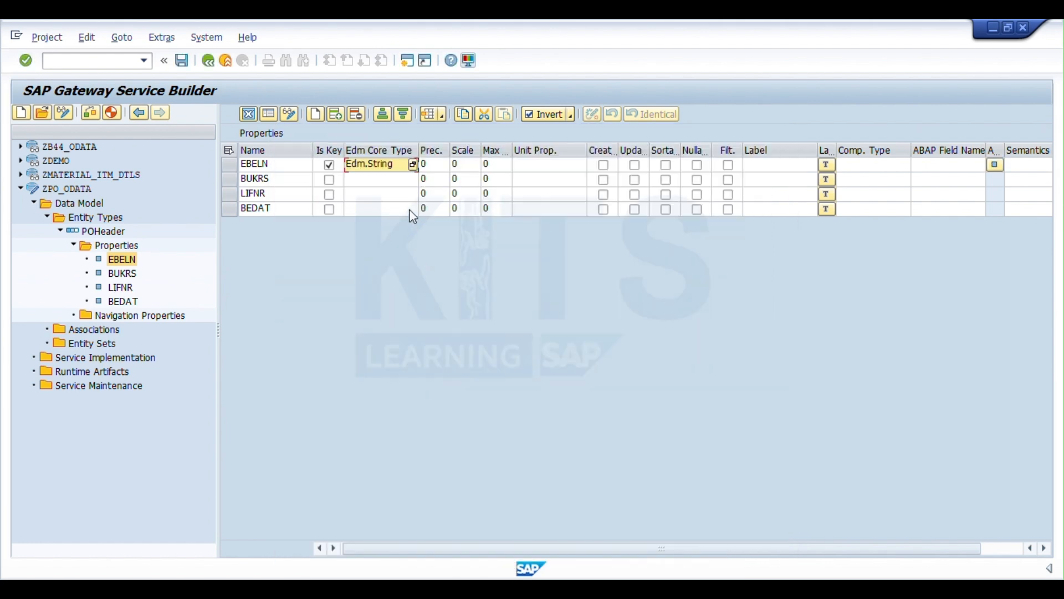
click(402, 179)
click(413, 179)
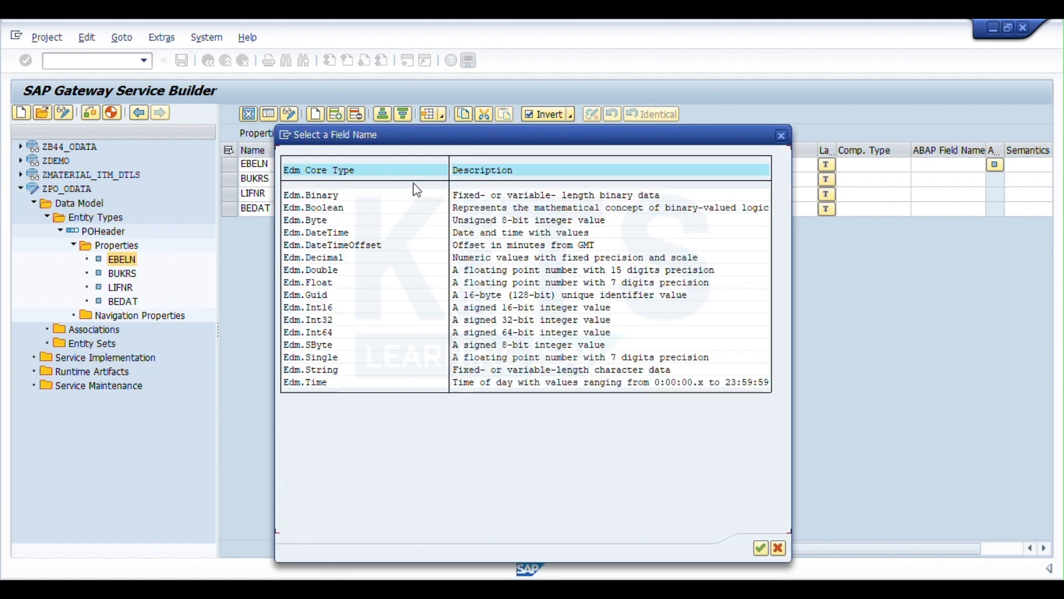
double_click(331, 371)
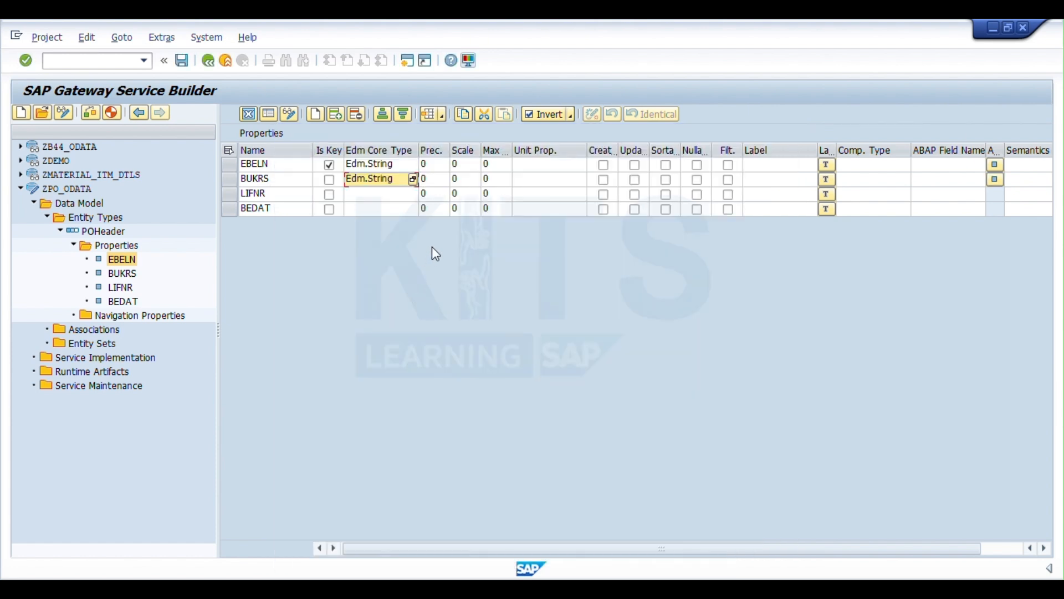
- Set the Edm core type of the LIFNR and BEDAT properties to Edm.String and save the project
click(411, 194)
click(413, 194)
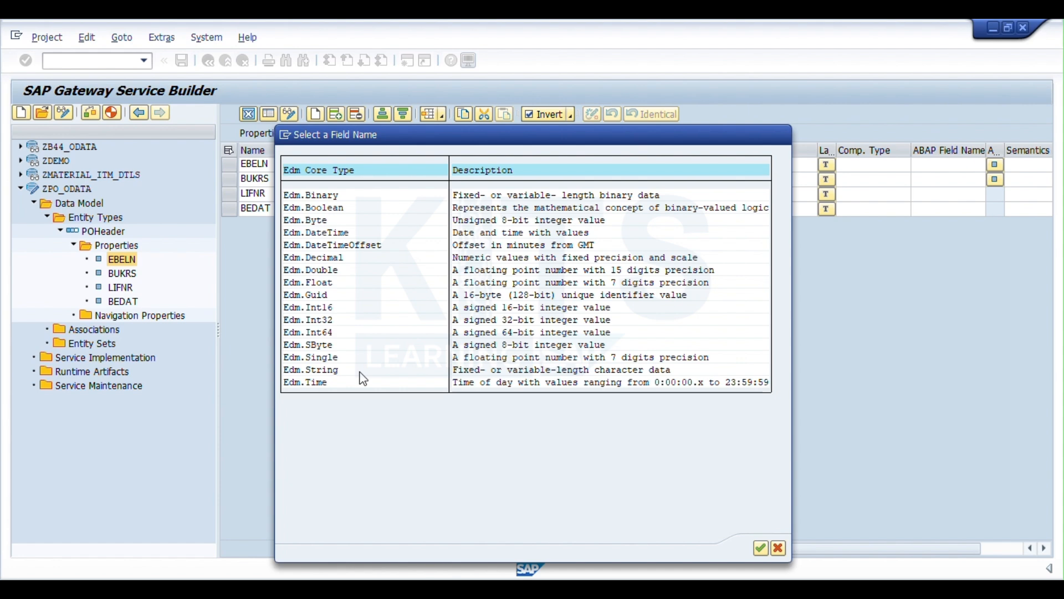
double_click(361, 371)
click(408, 210)
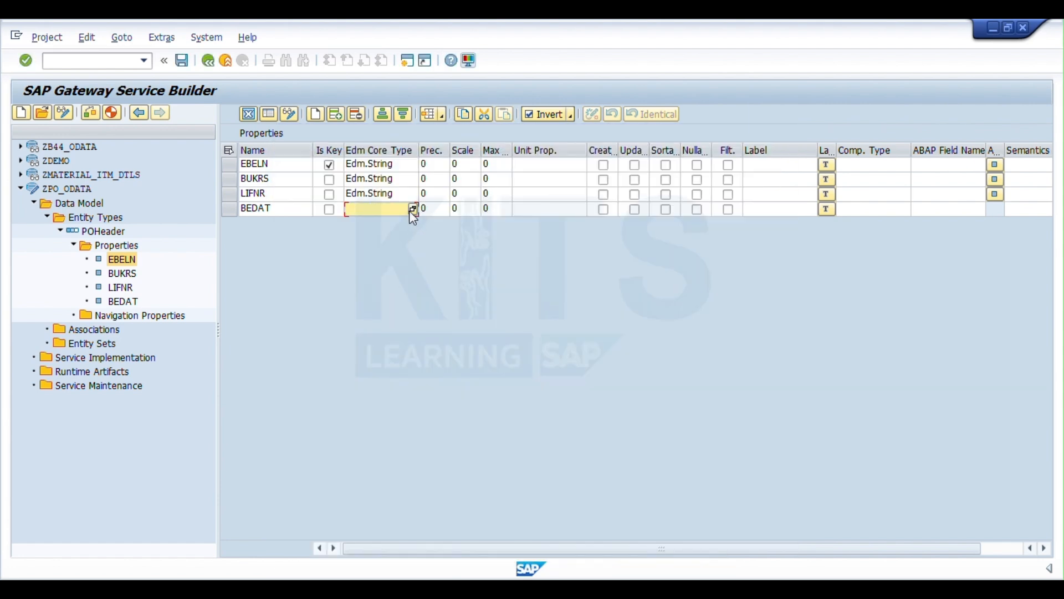
click(413, 209)
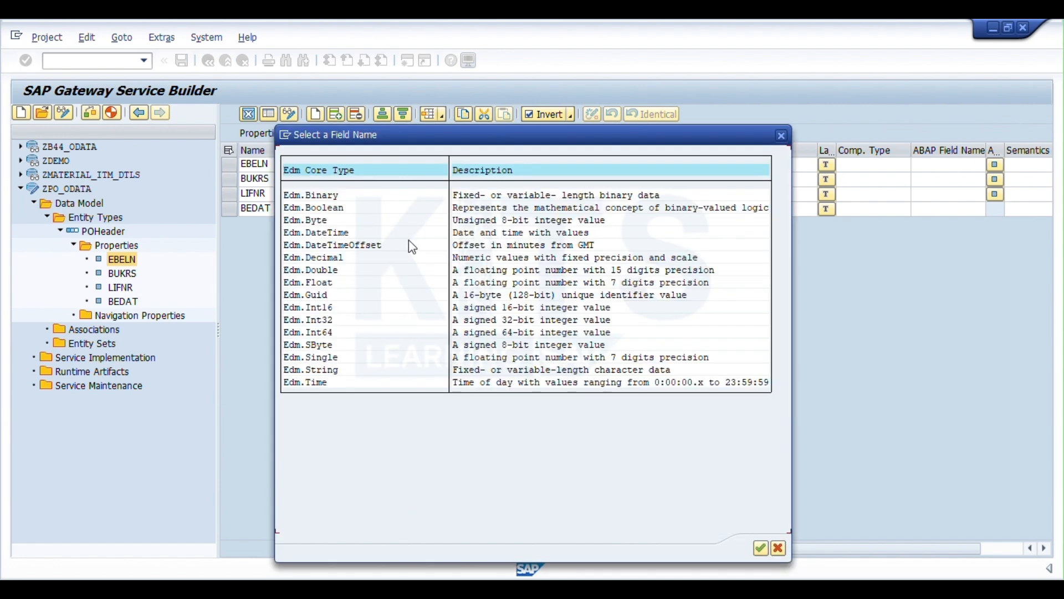
double_click(347, 370)
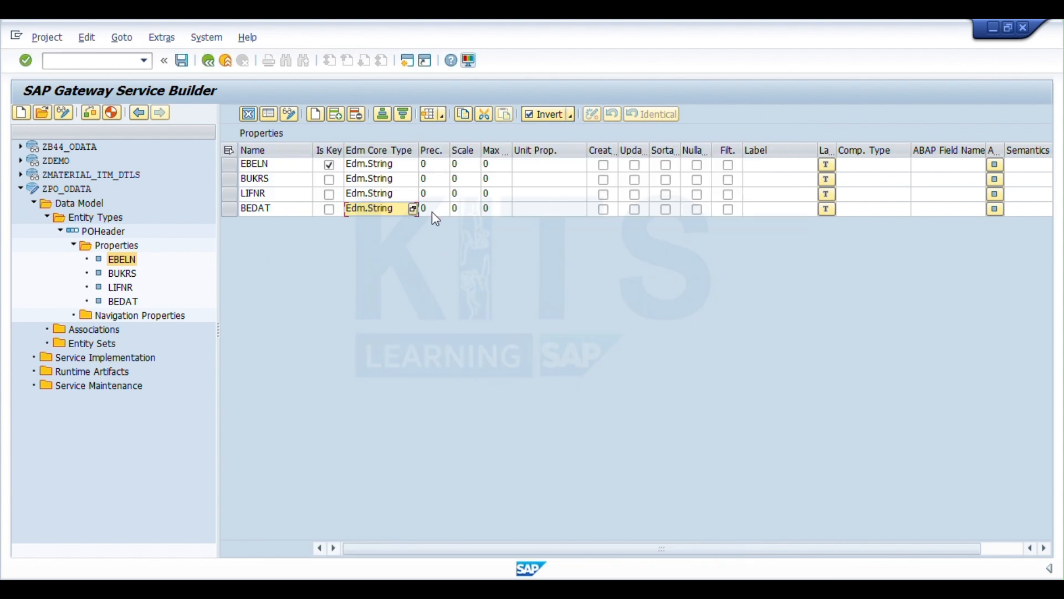
click(185, 68)
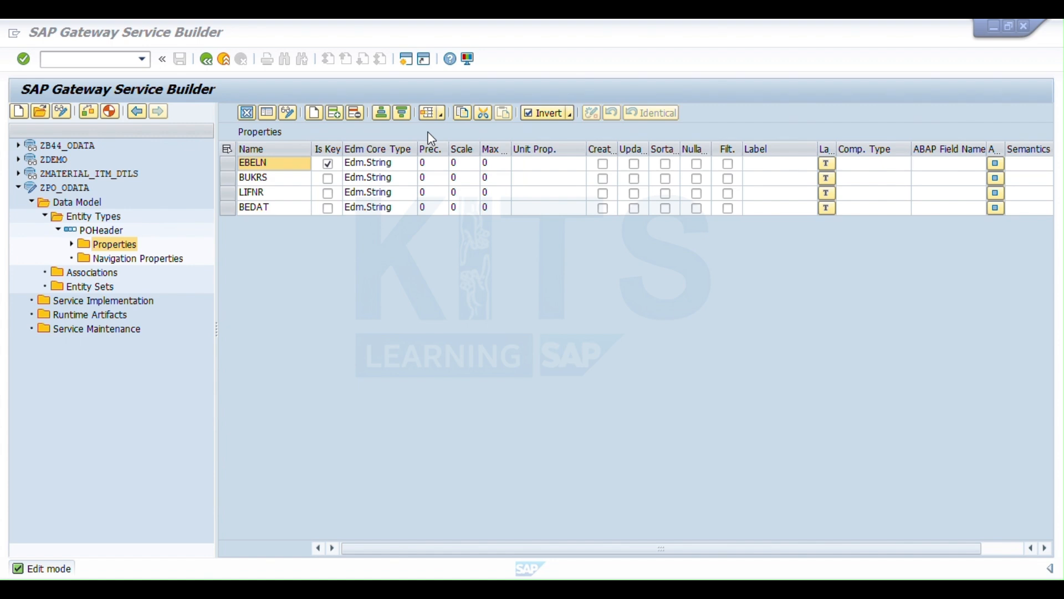
- Start a DDIC structure import into the ZPO_ODATA data model for entity type POItem, based on ABAP structure EKPO
click(81, 209)
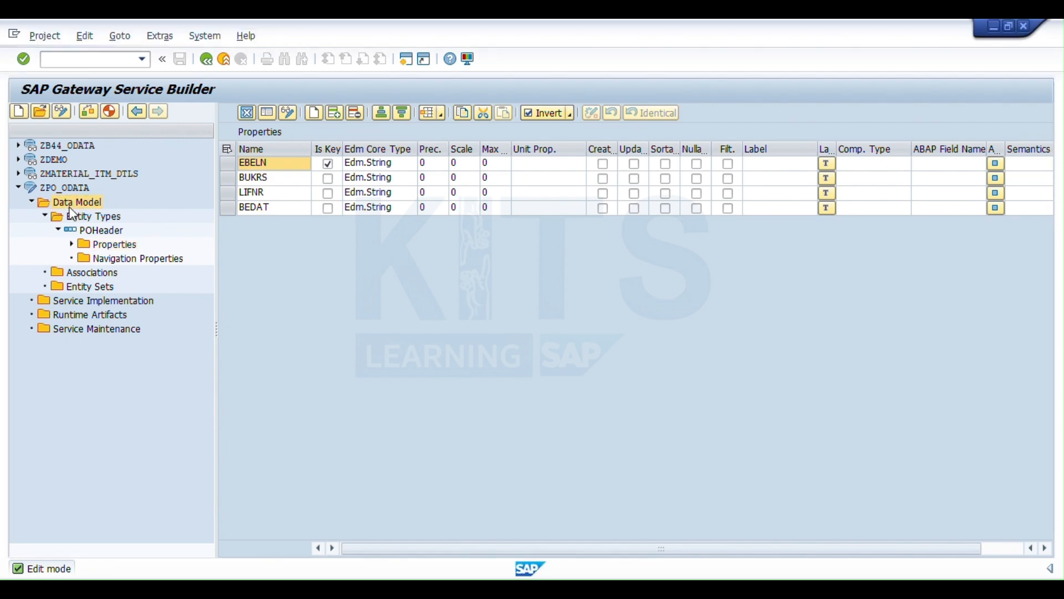
right_click(80, 204)
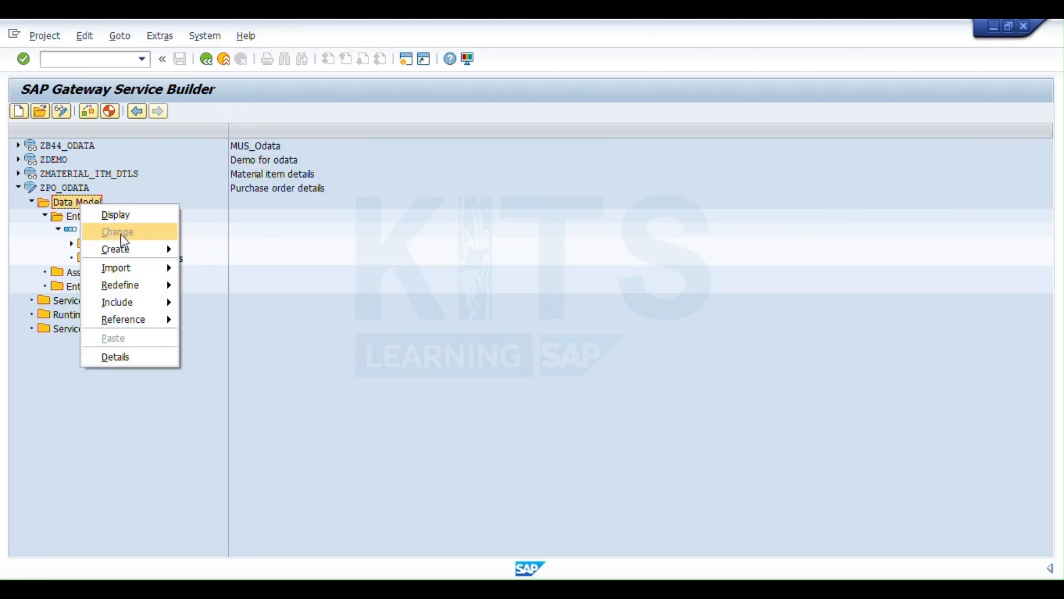
mouse_move(154, 274)
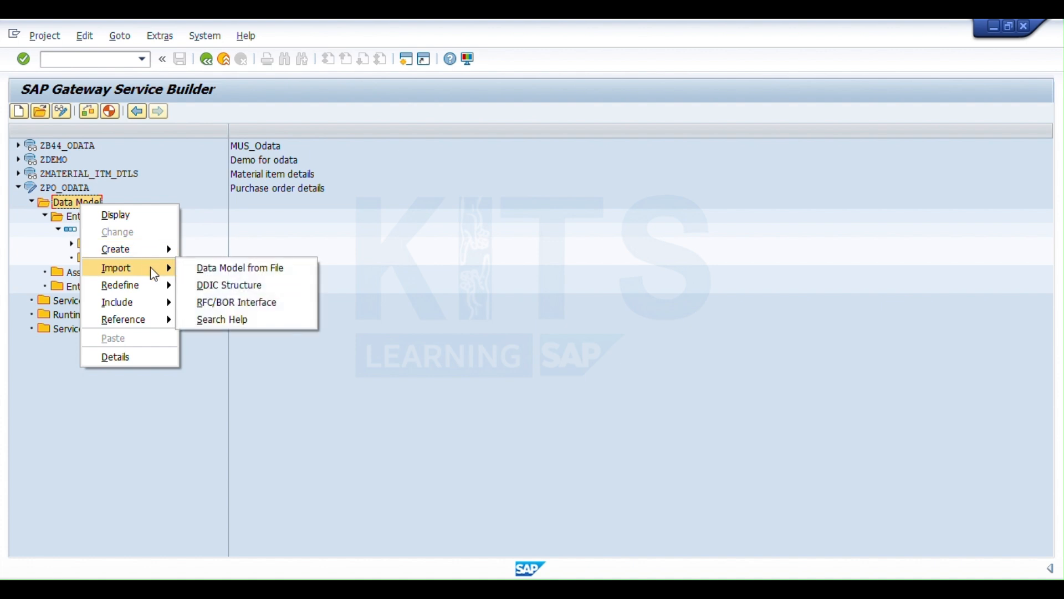
click(210, 286)
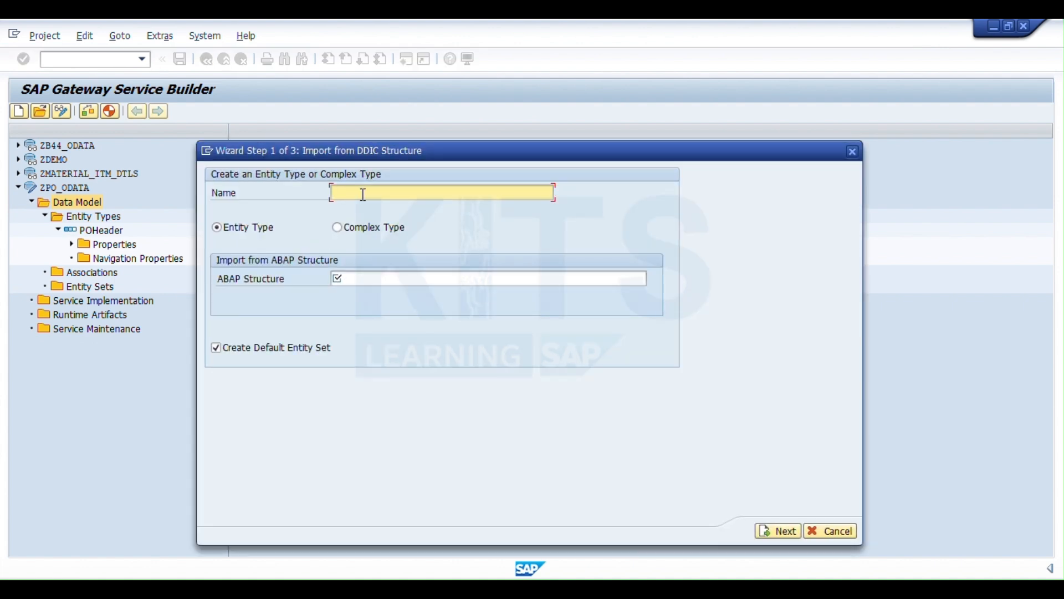
text(PO)
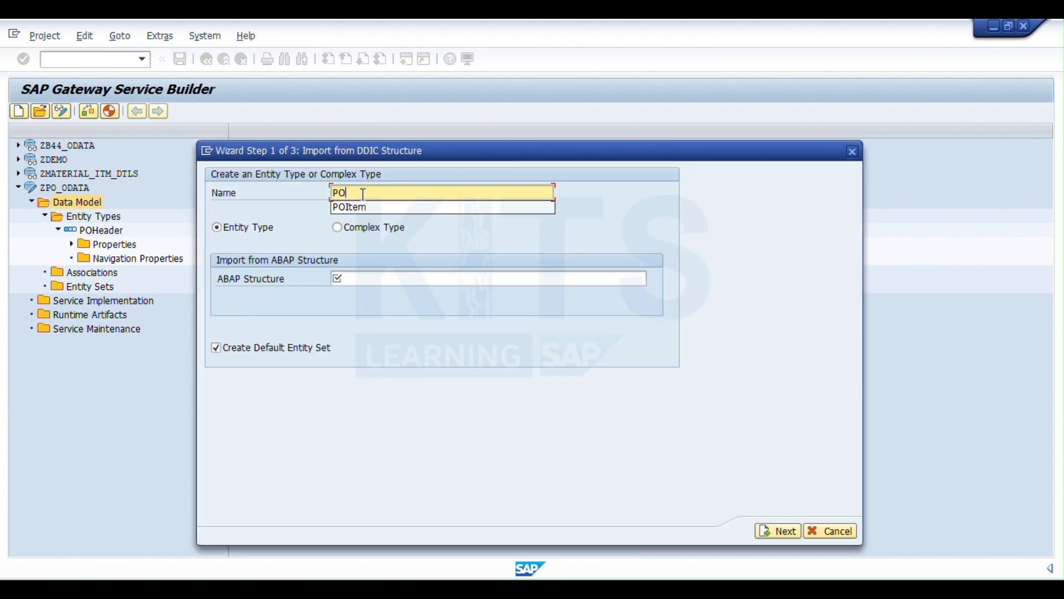
text(Item)
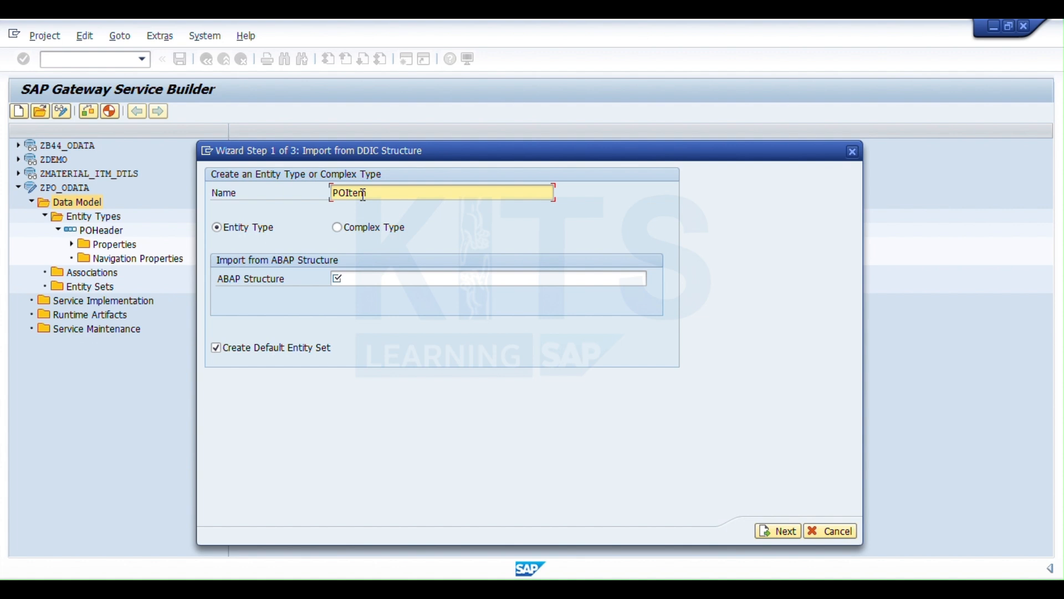
click(367, 278)
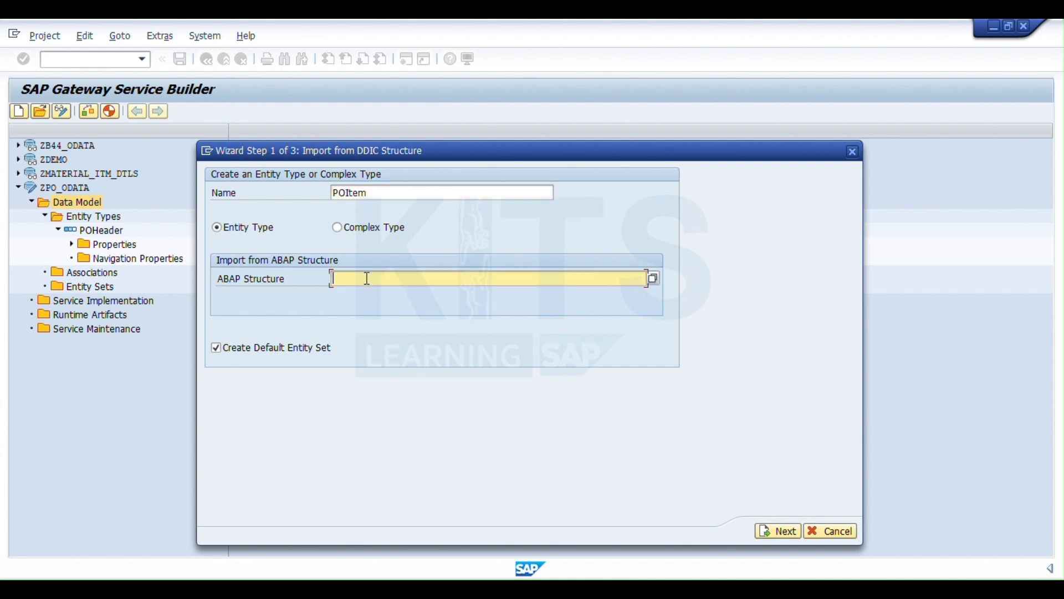
text(EKPO)
click(782, 531)
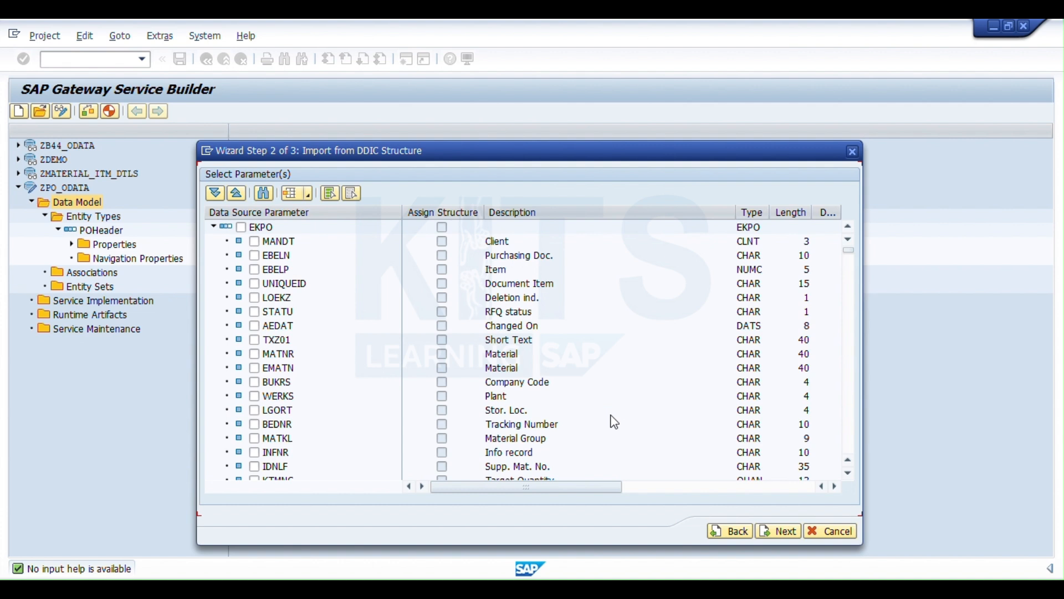
- Import the EKPO fields EBELN, EBELP, MATNR and MENGE into POItem and display its properties
click(254, 255)
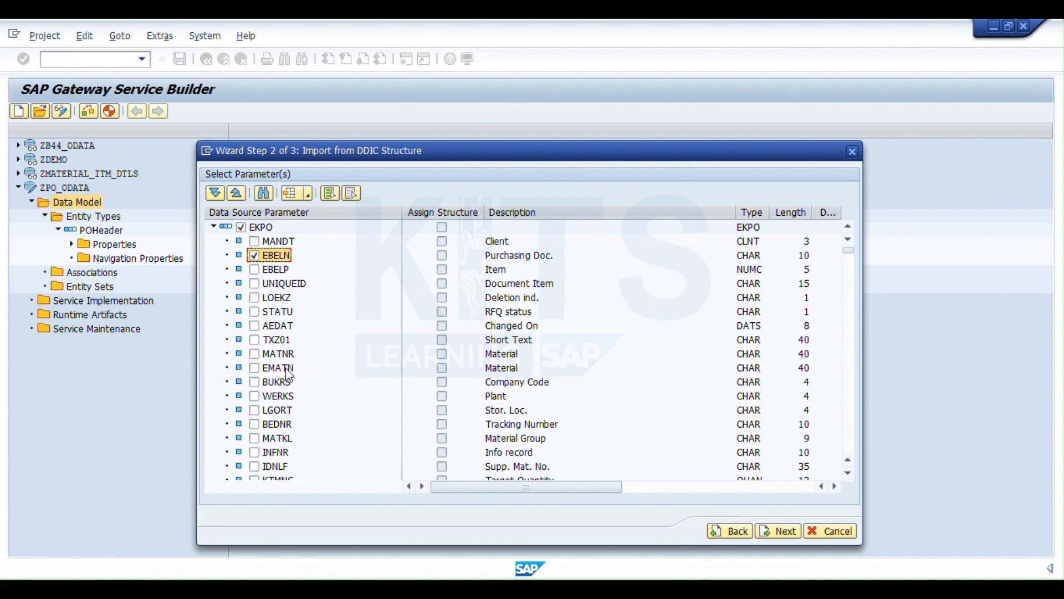
click(254, 269)
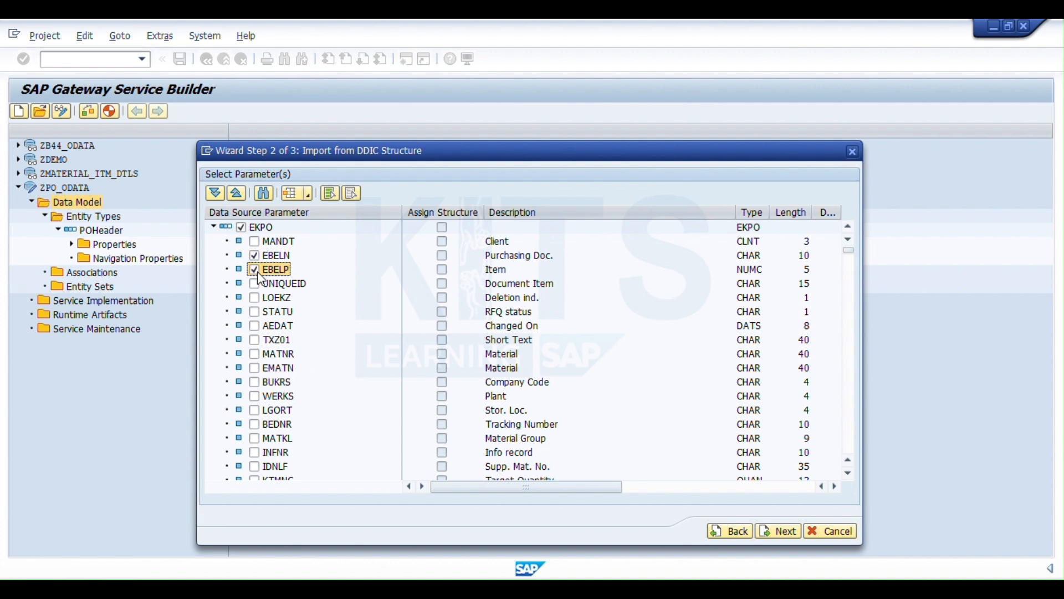
click(254, 353)
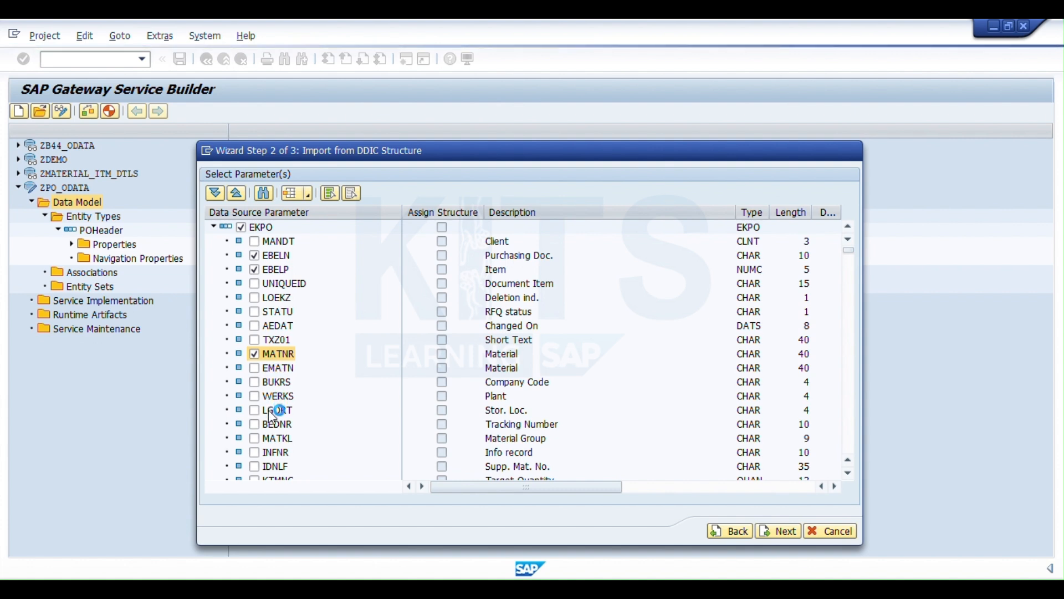
scroll(272, 416, down, 3)
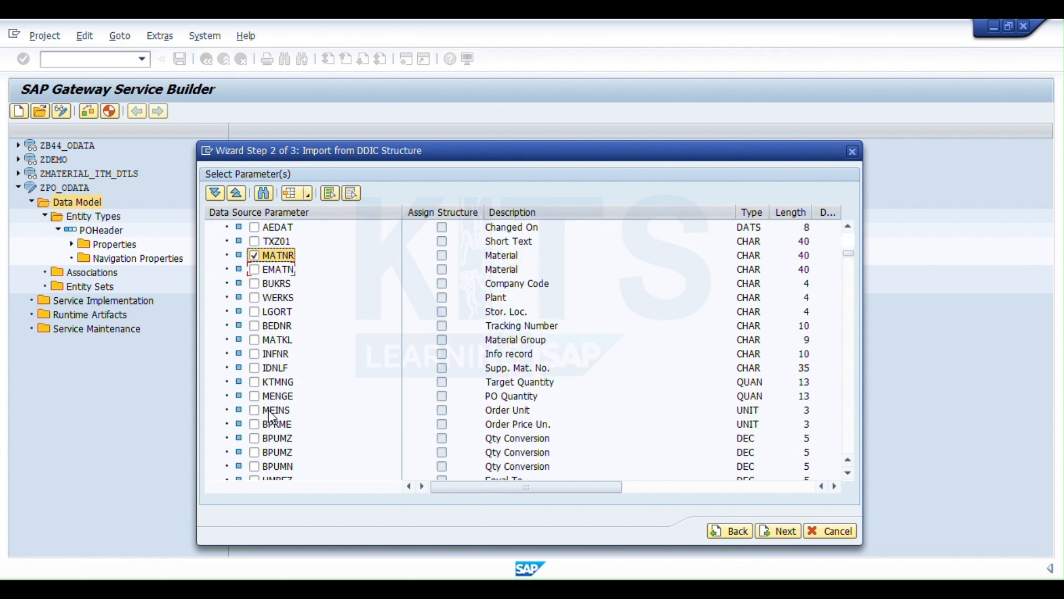
scroll(273, 416, down, 1)
click(255, 368)
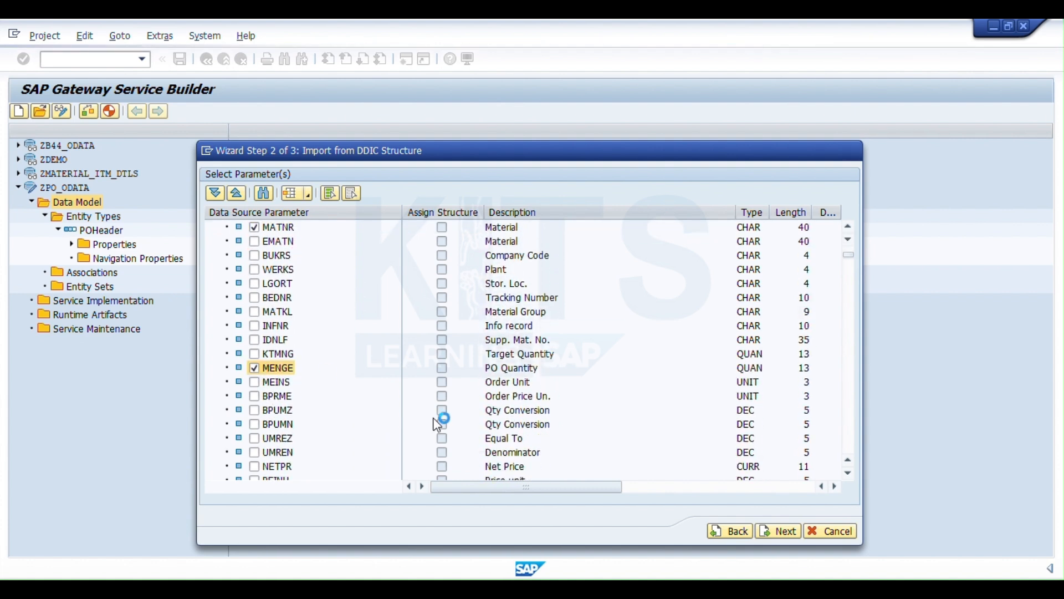
click(785, 536)
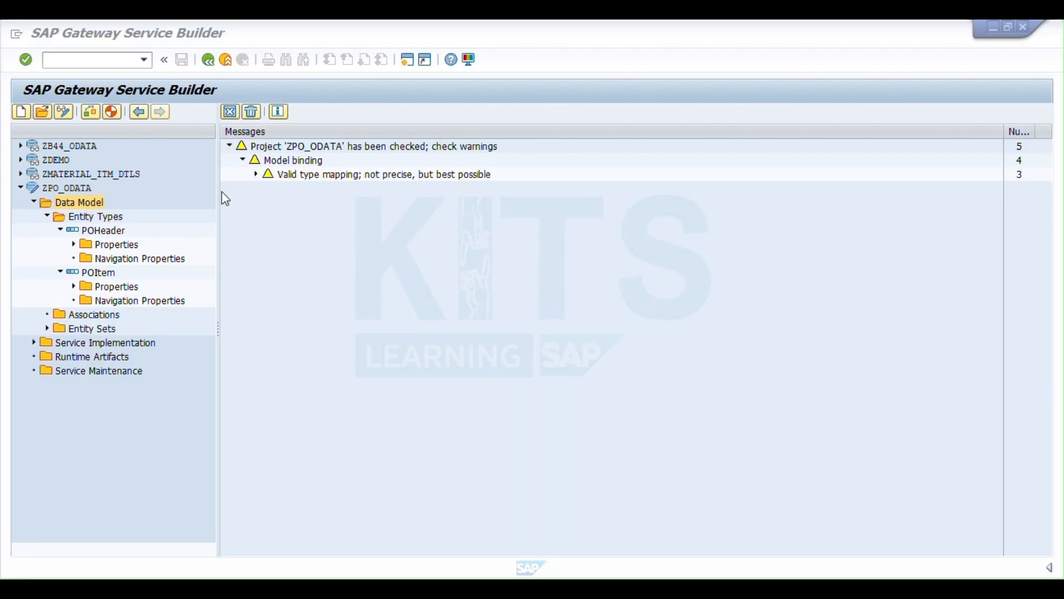
double_click(101, 287)
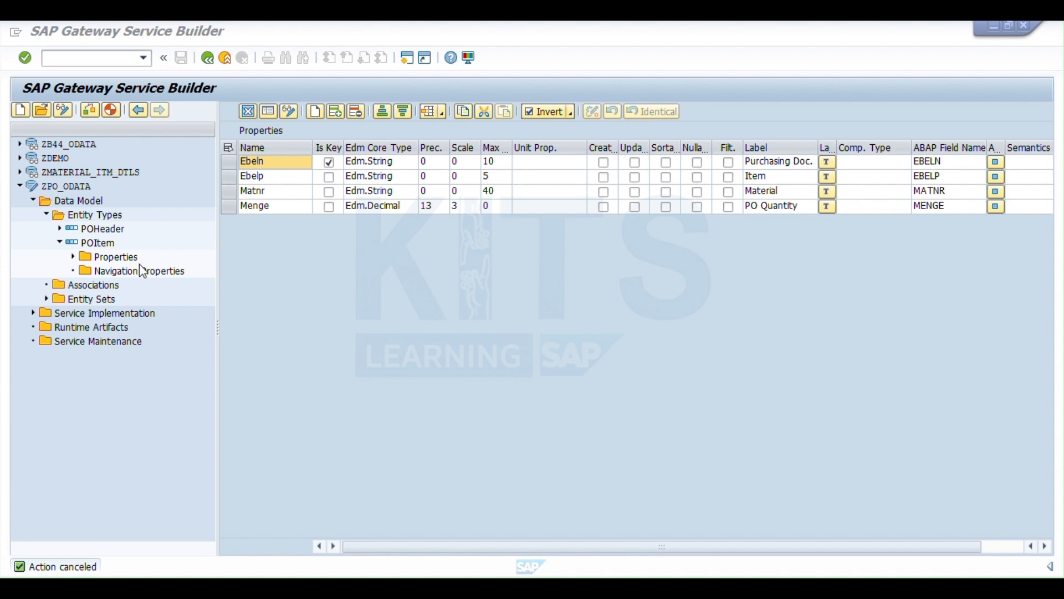
- Create an entity set named POHeaderSet for the POHeader entity type
click(109, 304)
right_click(109, 305)
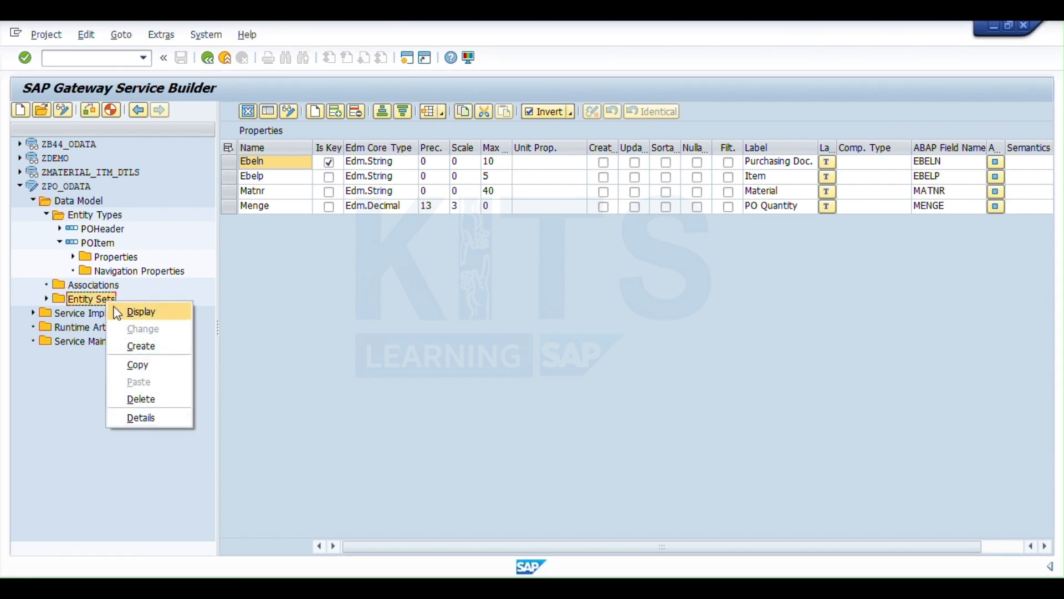
click(137, 347)
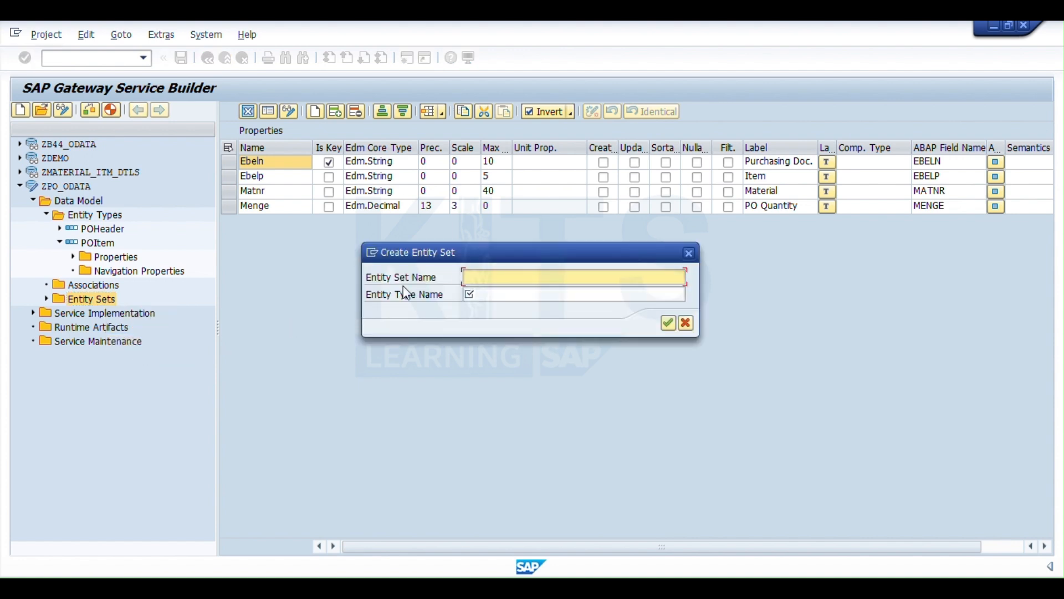
text(PO)
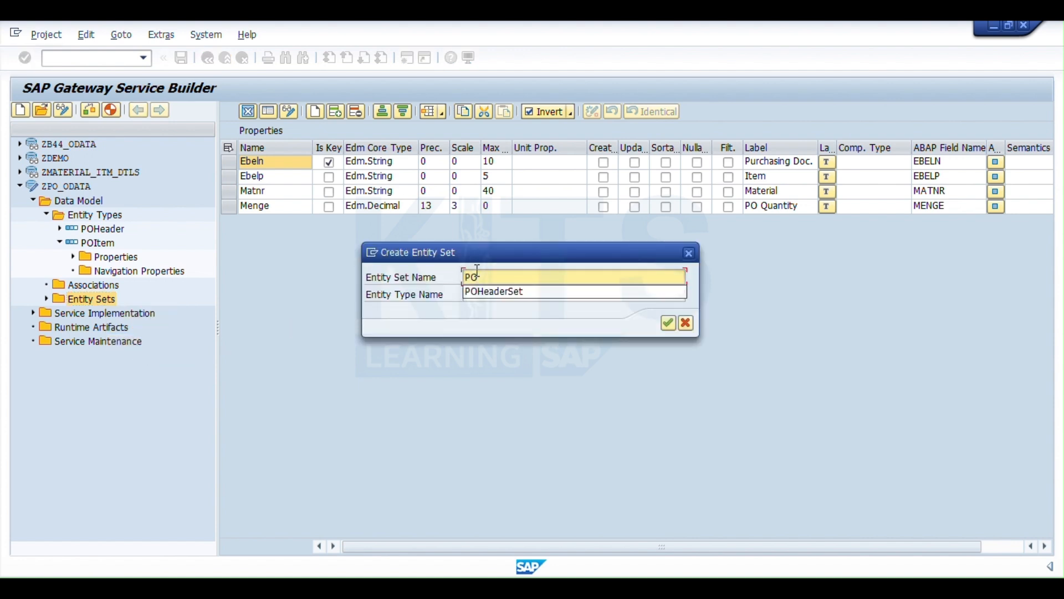
text(HeaderSet)
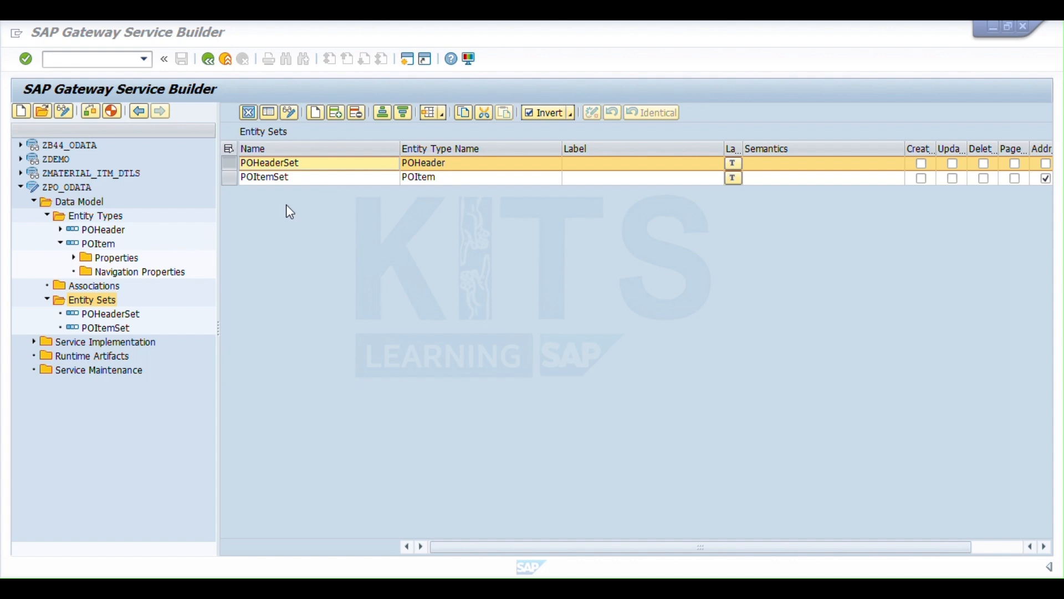
- Generate the runtime objects for ZPO_ODATA with the proposed class, model and service names, saving them as local objects
click(90, 188)
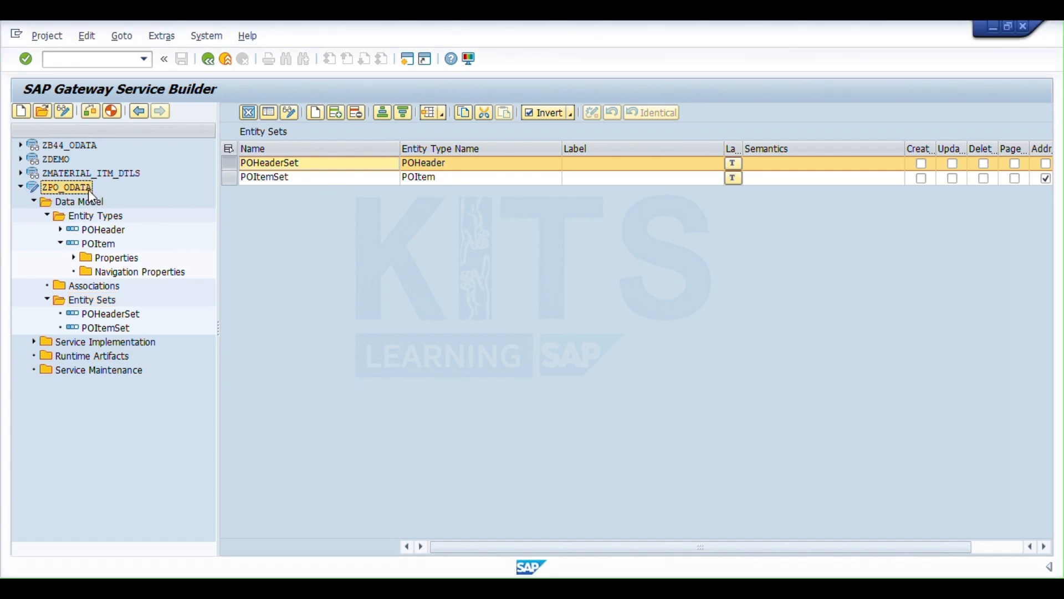
right_click(90, 190)
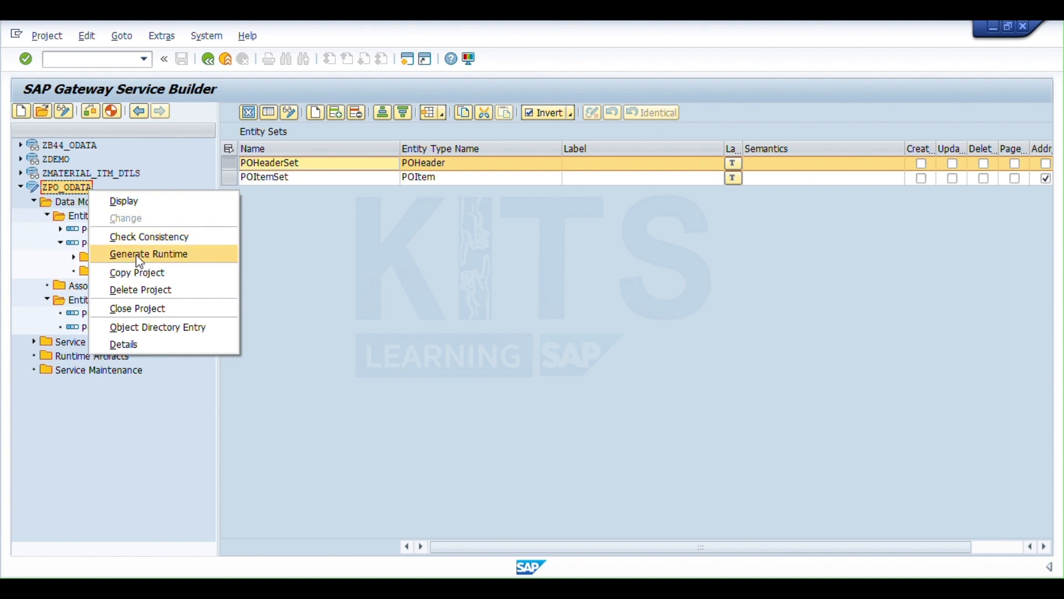
click(156, 171)
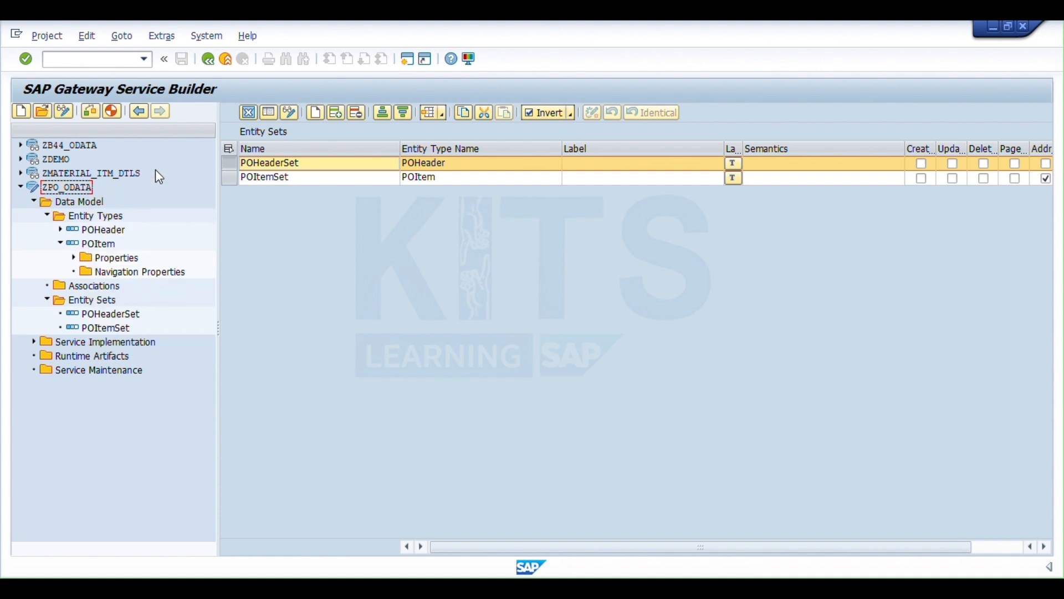
click(112, 111)
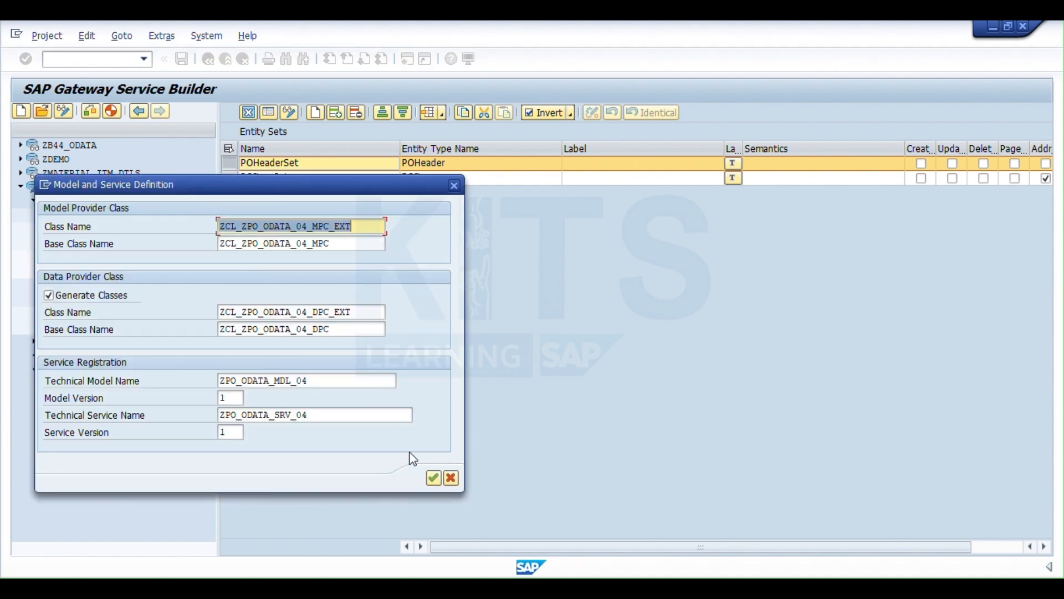
click(434, 478)
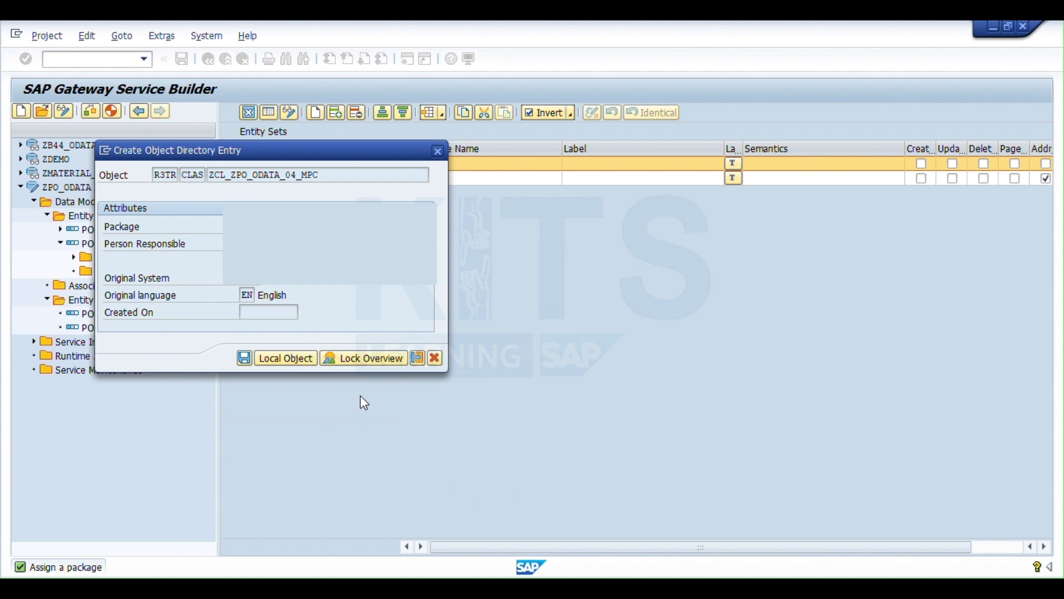
click(289, 361)
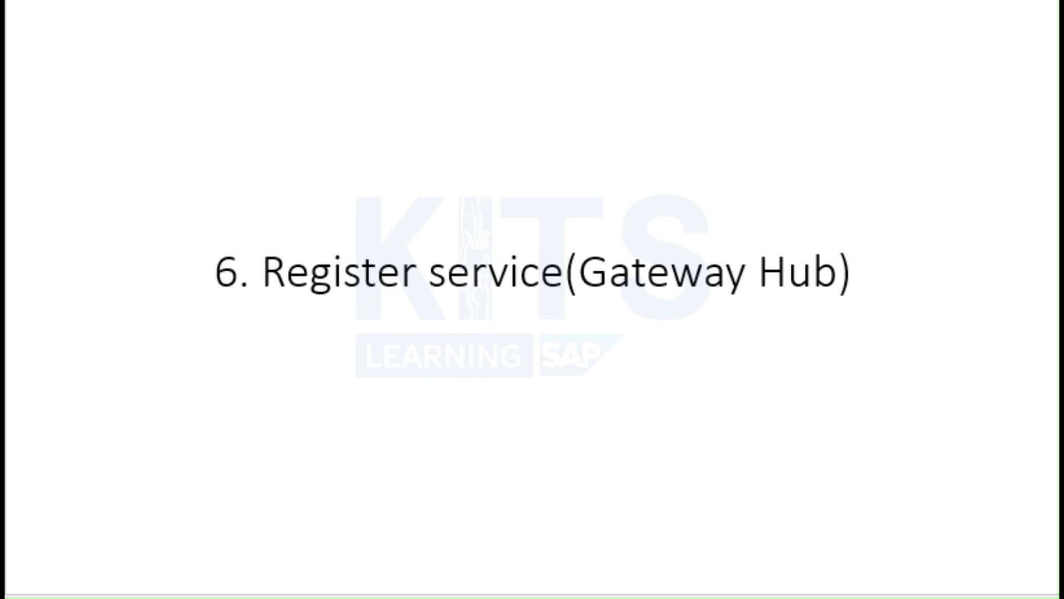
- Copy the registered service name ZPO_ODATA_SRV_04 and open transaction /iwfnd/maint_service in a new session
click(396, 238)
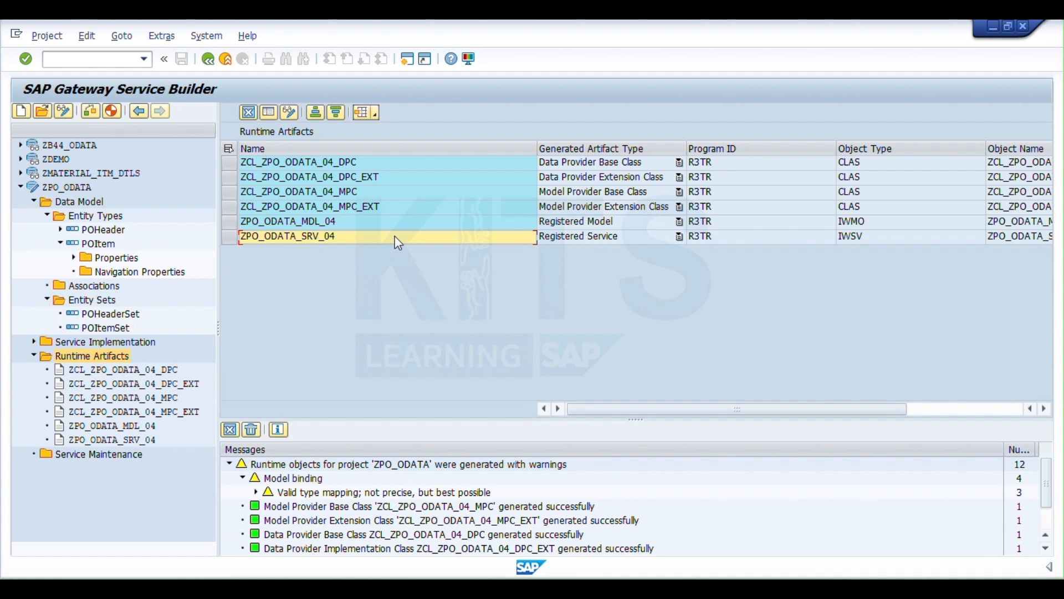
key(ctrl+slash)
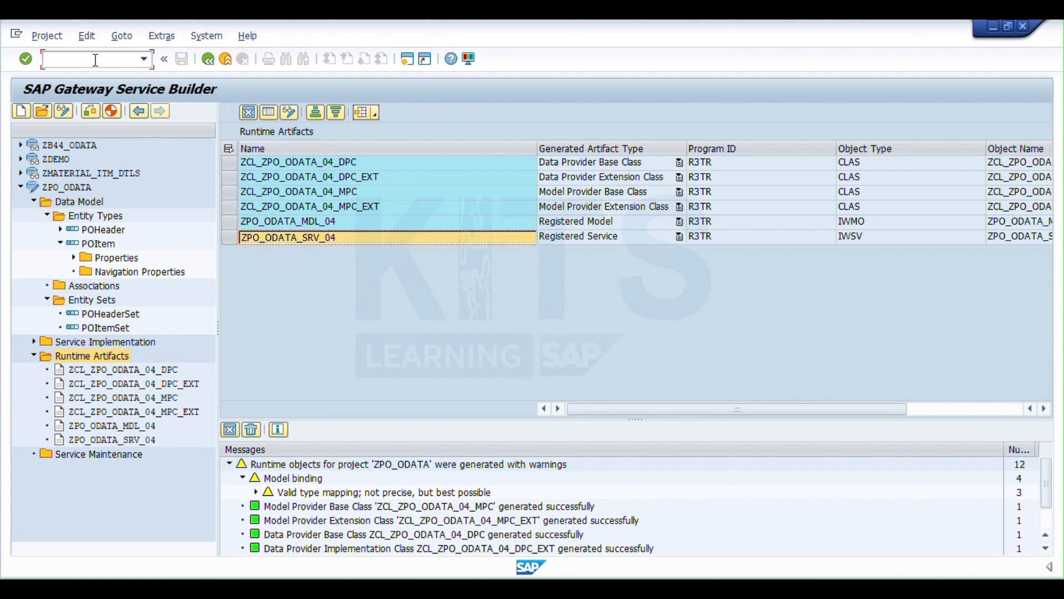
text(/o/iwfnd/maint_servic)
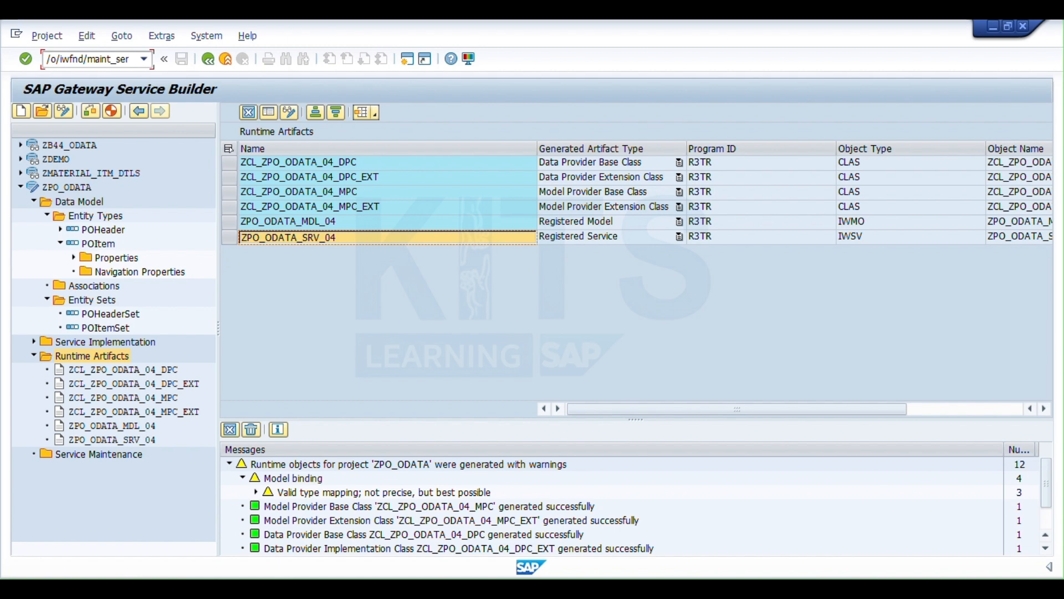
text(e)
key(Return)
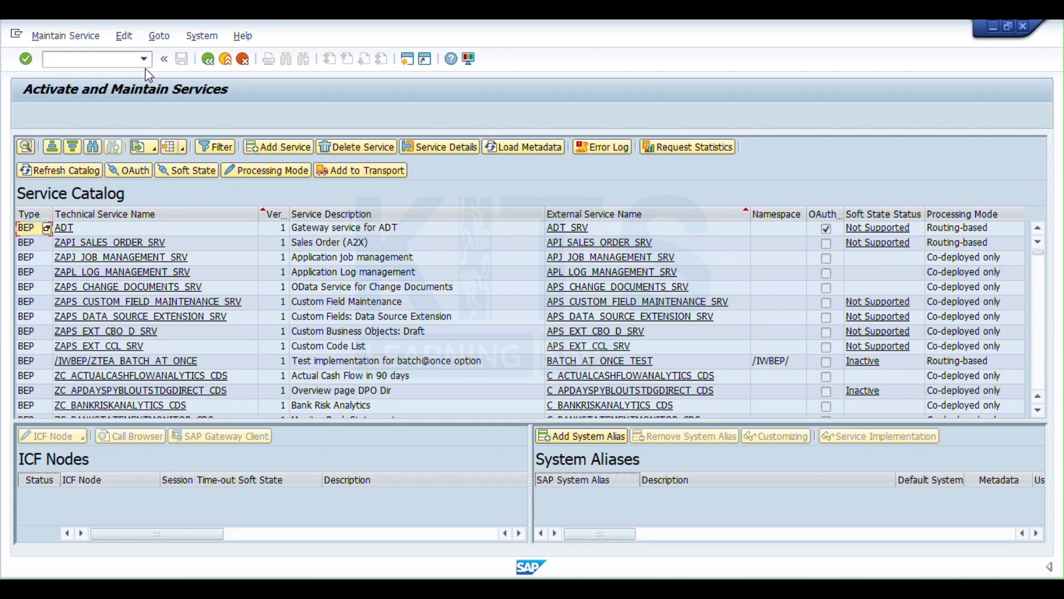
- Start adding a service and retrieve the backend services for system alias LOCAL and technical service name ZPO_ODATA_SRV_04
click(264, 146)
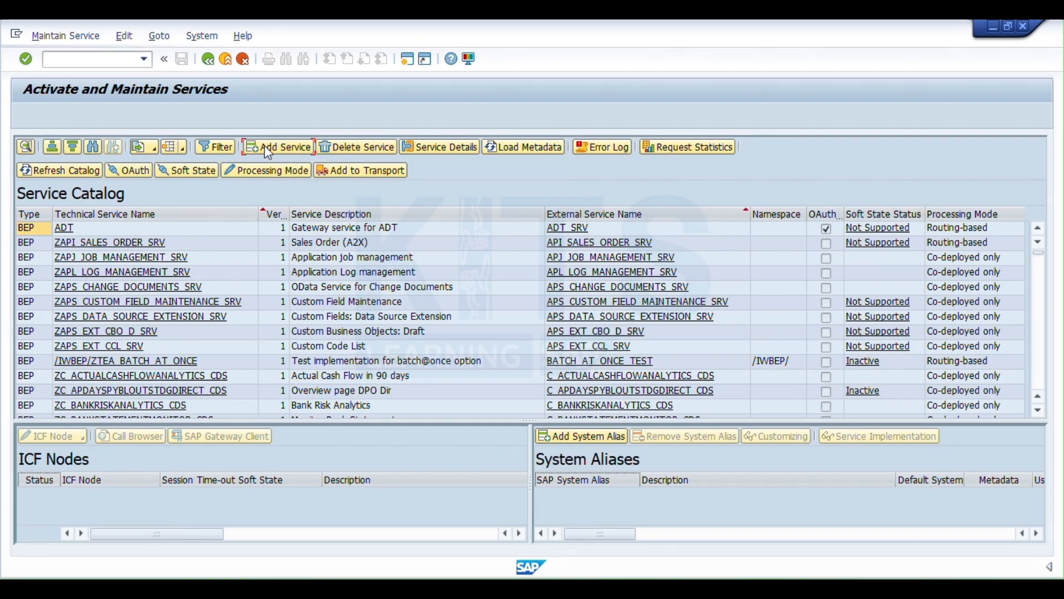
click(268, 159)
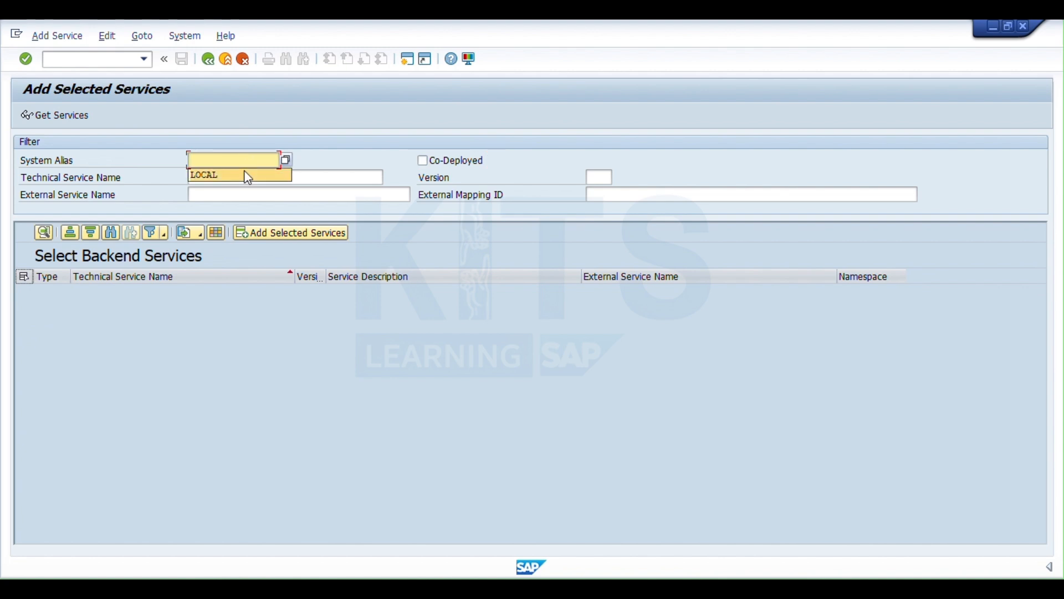
click(247, 175)
click(246, 178)
text(ZPO_ODATA_SRV_04)
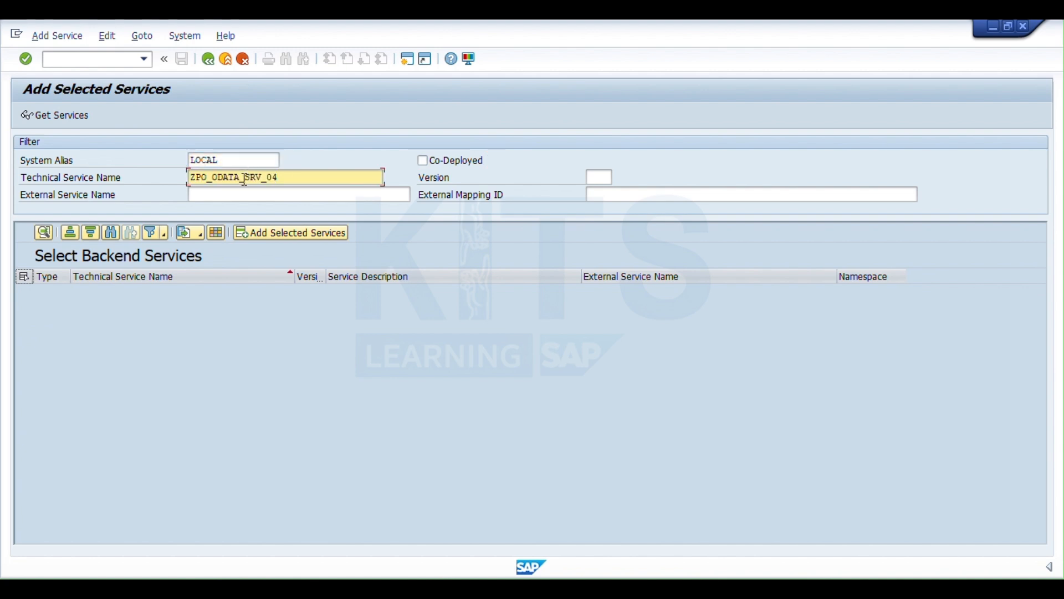
key(Return)
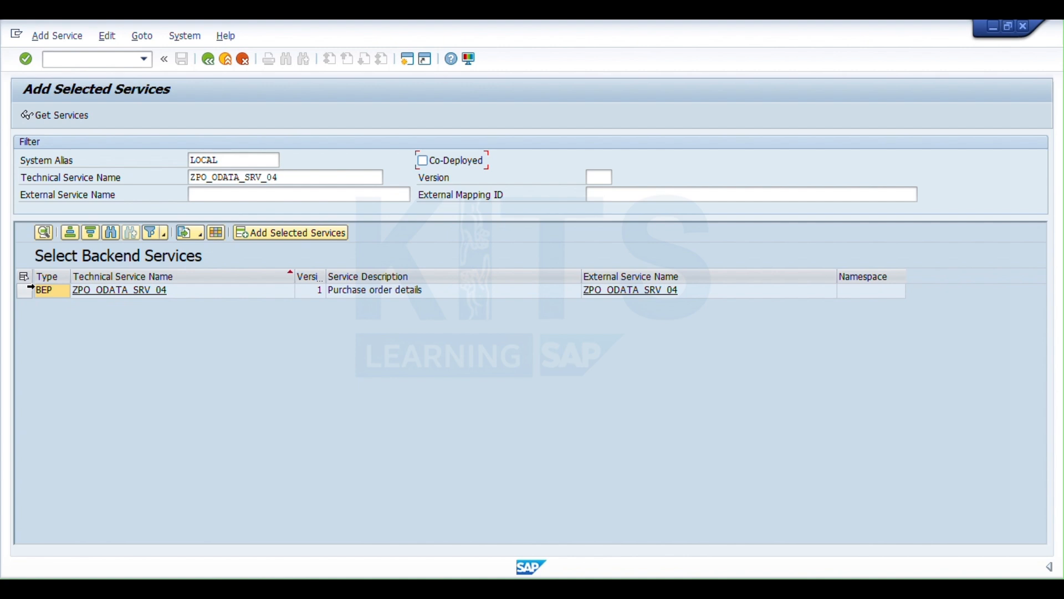
- Add the backend service ZPO_ODATA_SRV_04 as a local object in standard mode and return to the service catalog
click(24, 291)
click(259, 233)
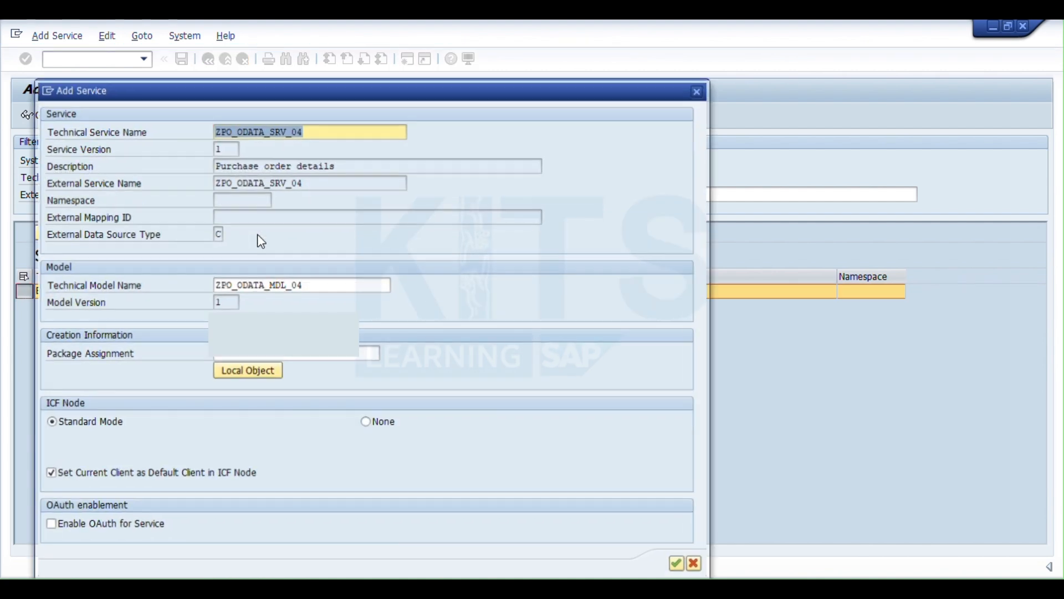
click(249, 371)
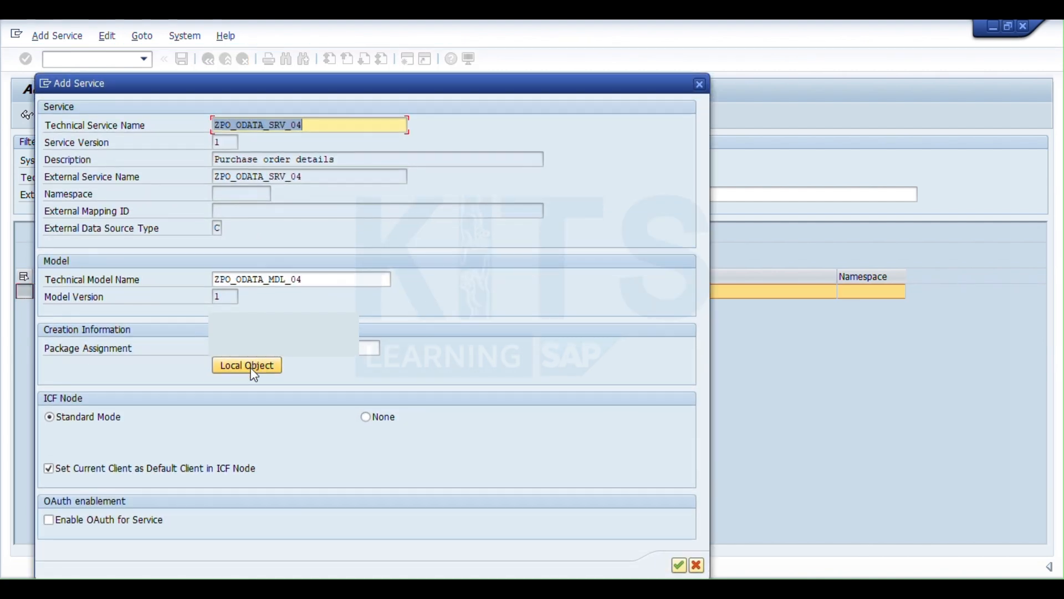
click(679, 565)
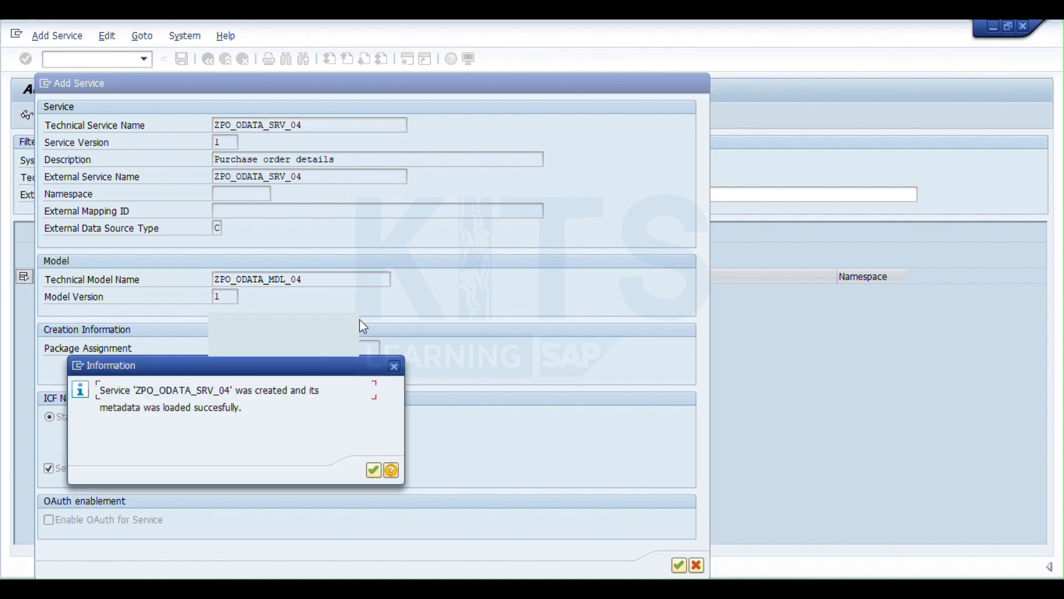
click(373, 470)
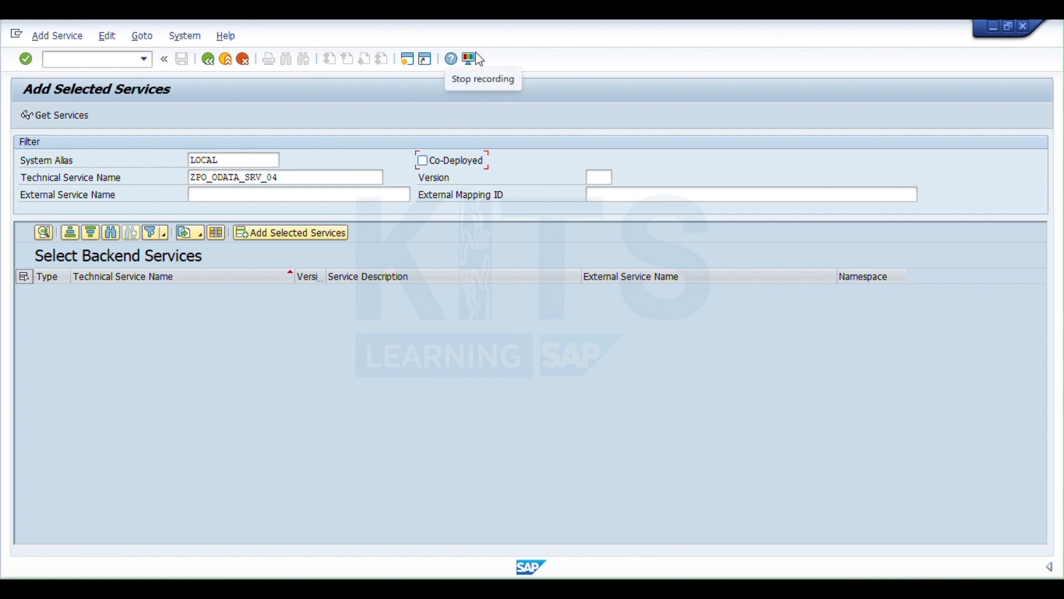
click(208, 59)
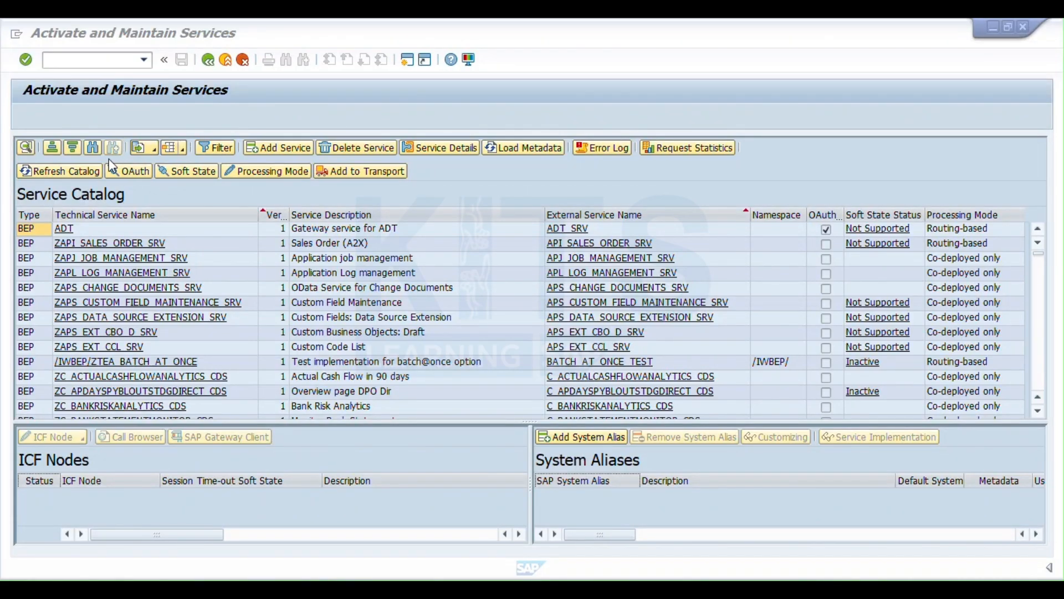
- Find ZPO_ODATA_SRV_04 in the service catalog and select it to load its ICF node and system alias
click(94, 148)
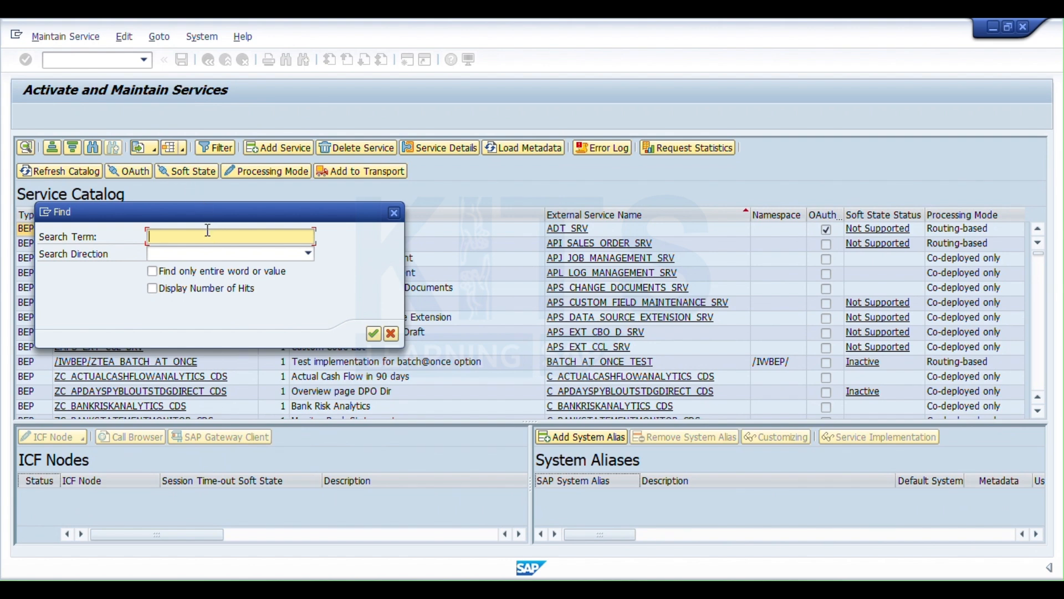
key(super+v)
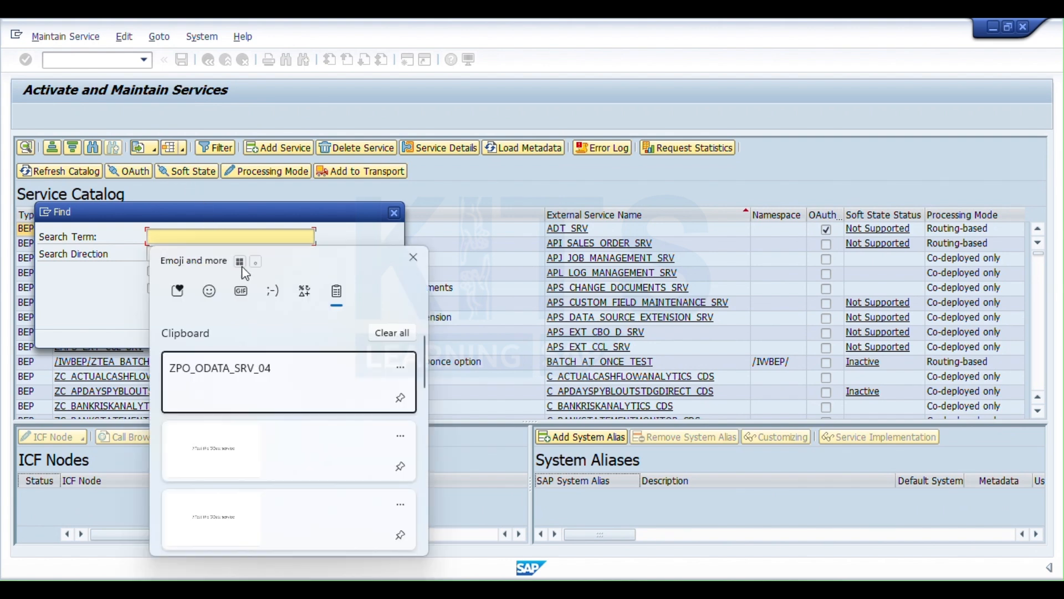
click(245, 374)
key(Return)
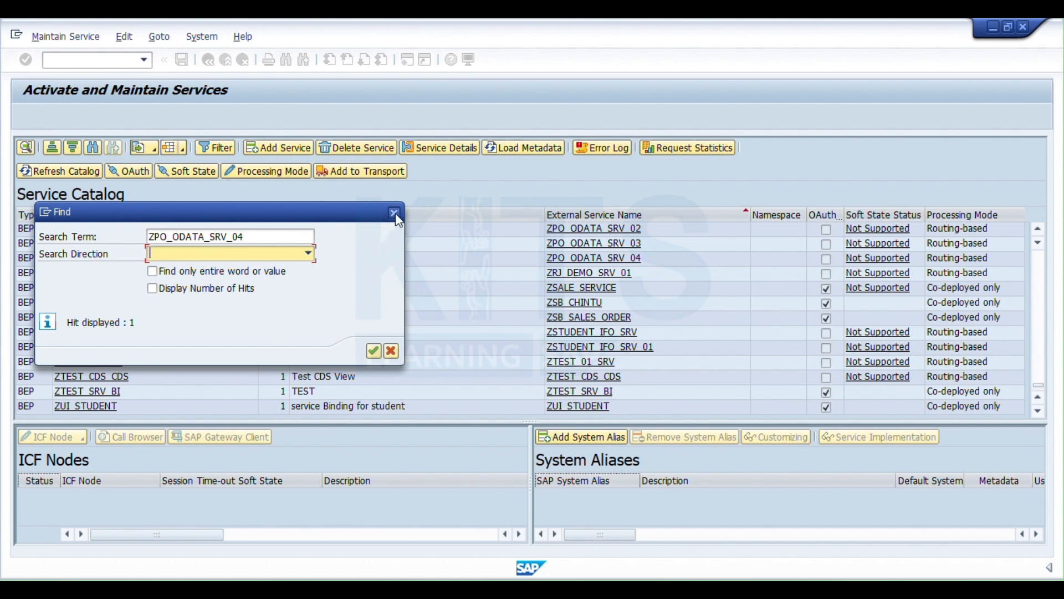
click(394, 213)
click(32, 276)
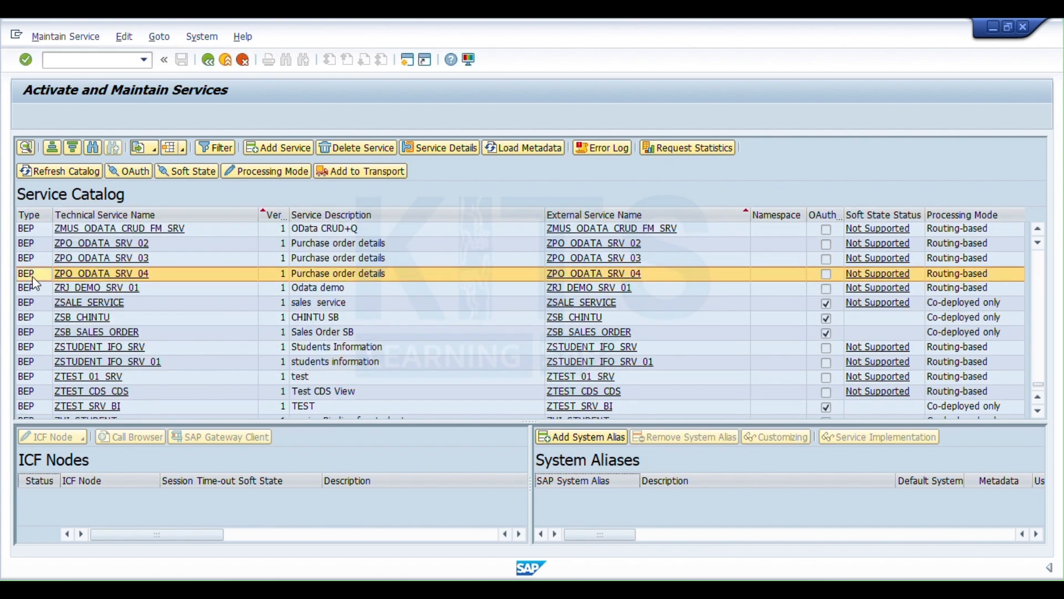
click(204, 442)
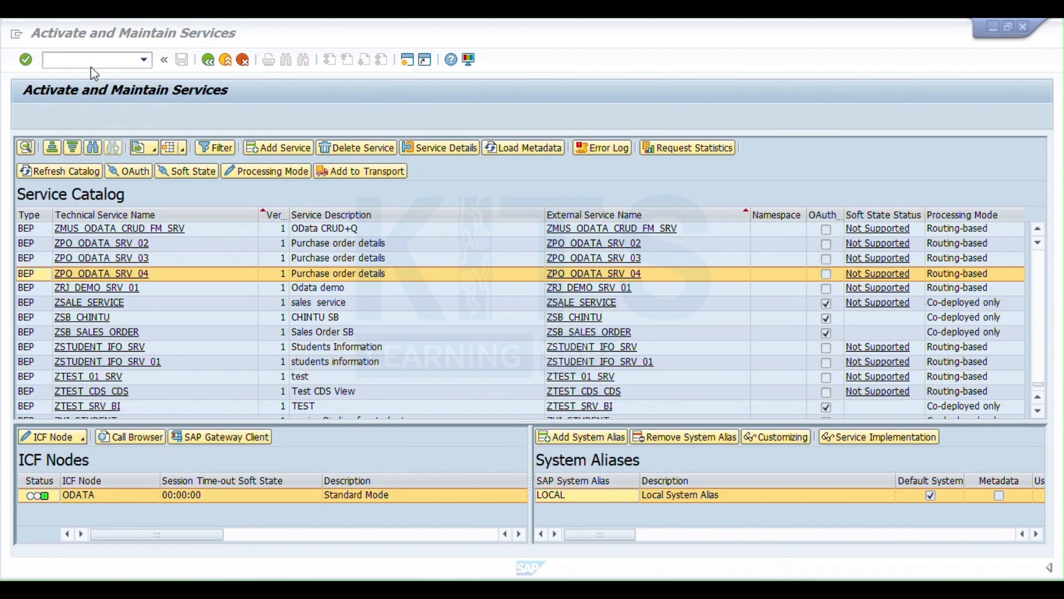
- Open transaction /iwfnd/gw_client in a new session
click(92, 62)
text(/o/)
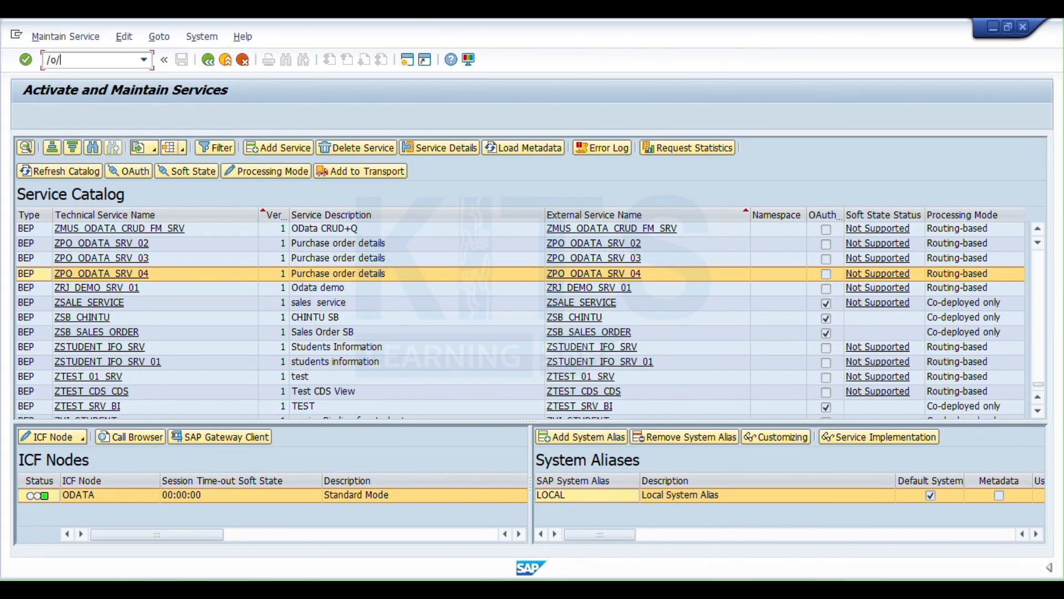
text(iwfnd/gw_client)
key(Return)
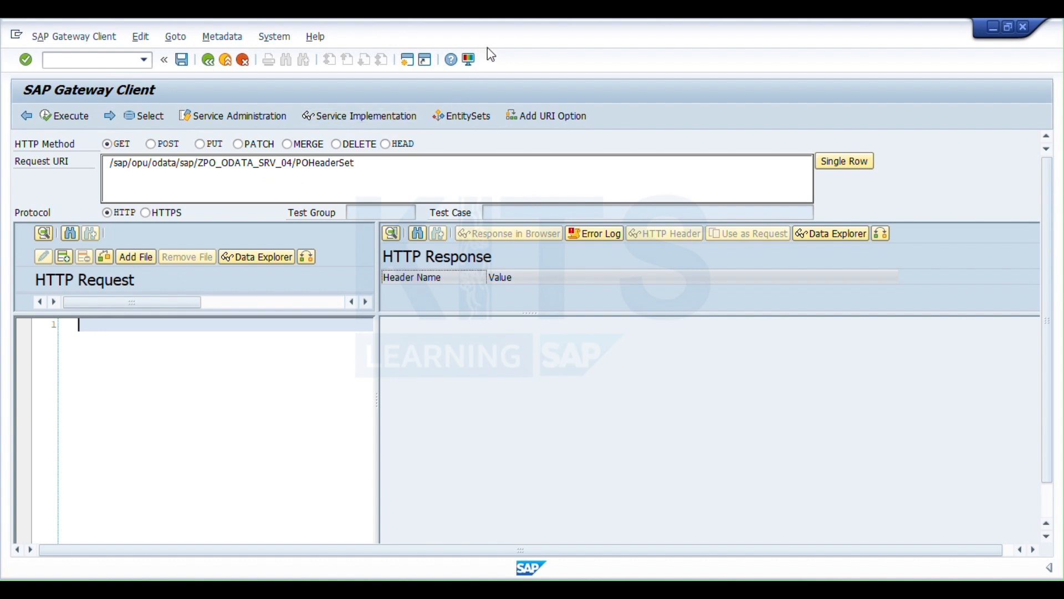
- Set the request URI of ZPO_ODATA_SRV_04 to the $metadata option, execute the GET request and review the returned entity types
click(547, 116)
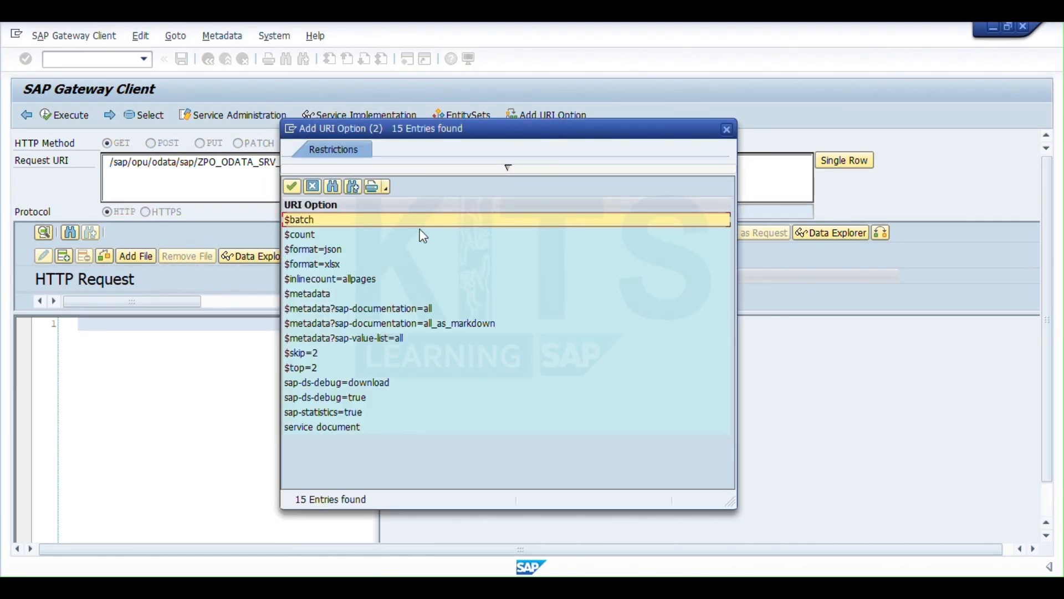
double_click(336, 295)
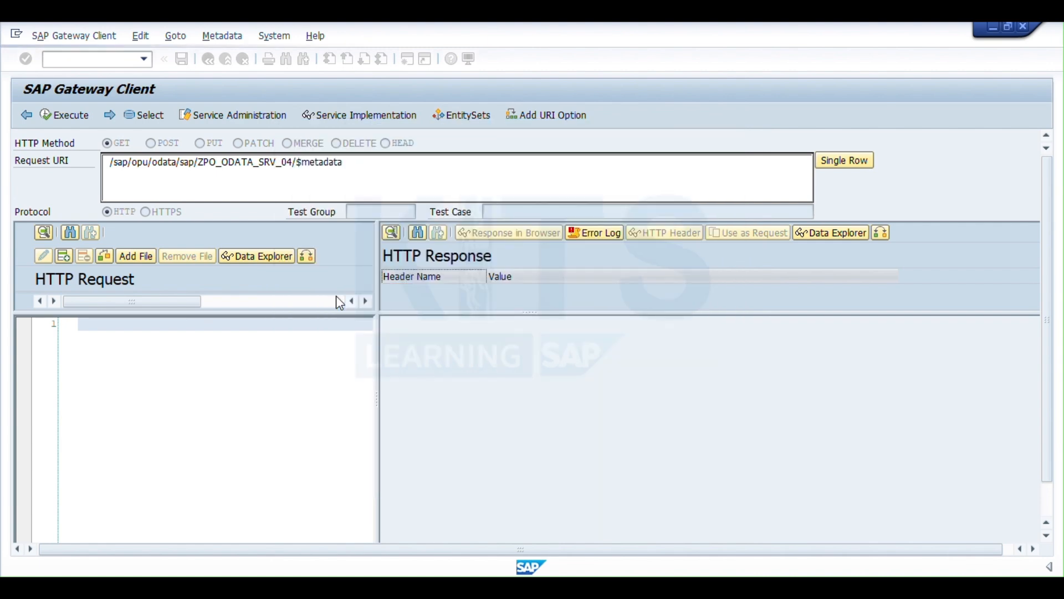
click(77, 116)
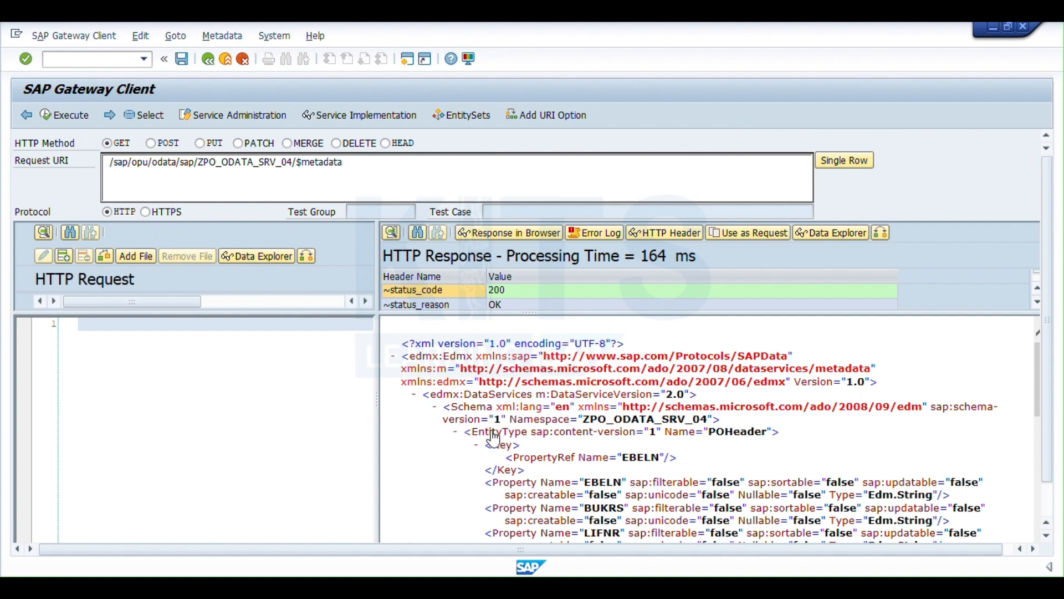
scroll(456, 422, down, 10)
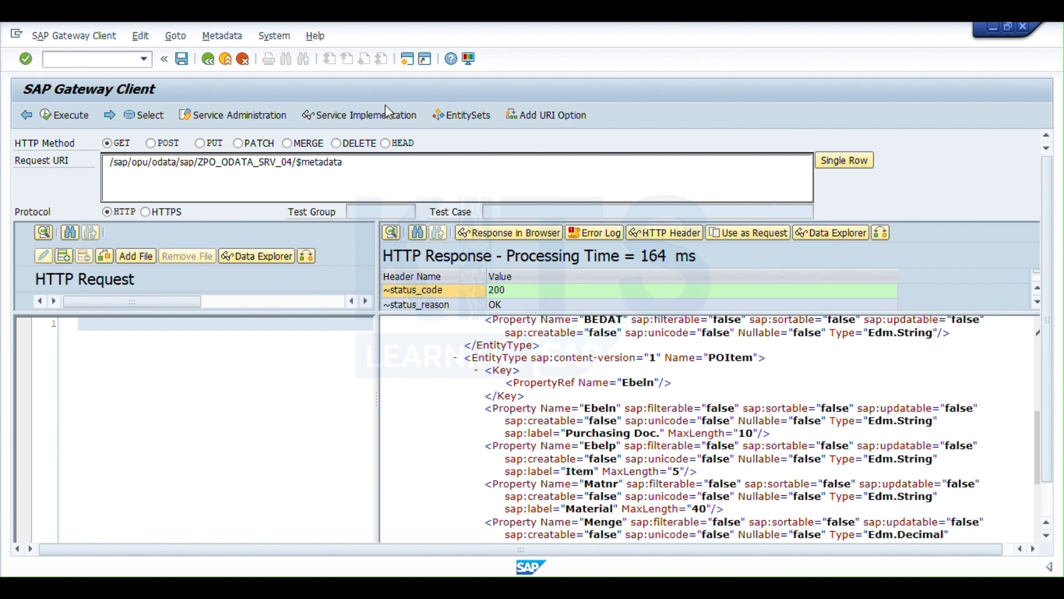
key(alt+Tab)
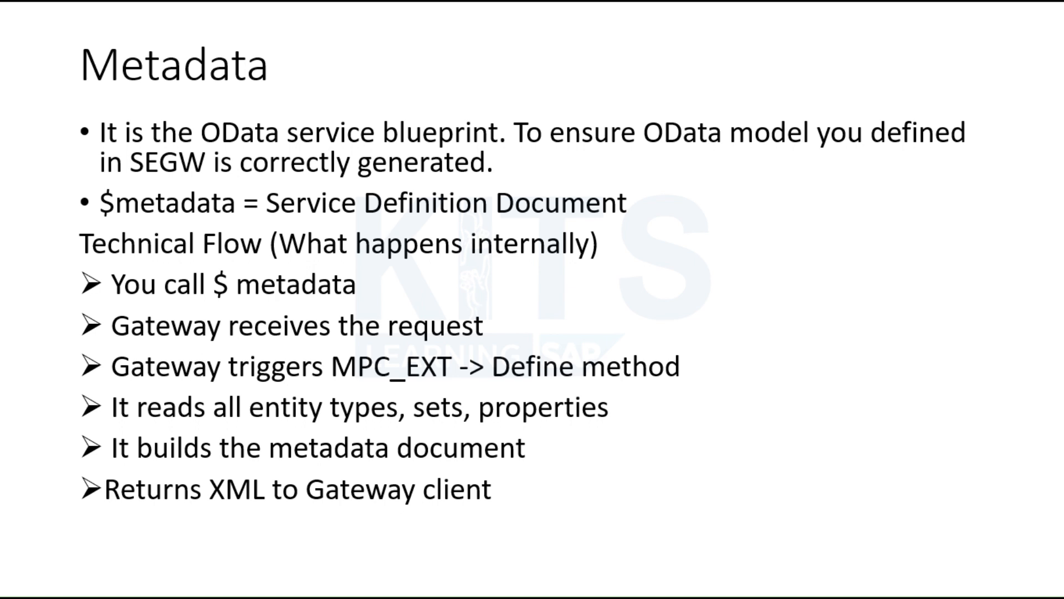
key(Right)
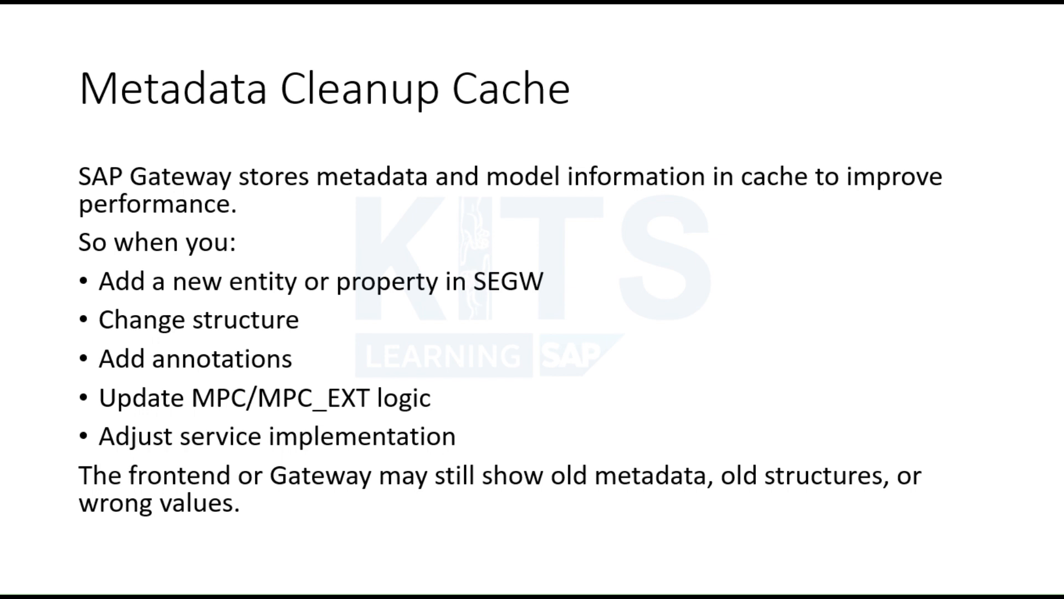